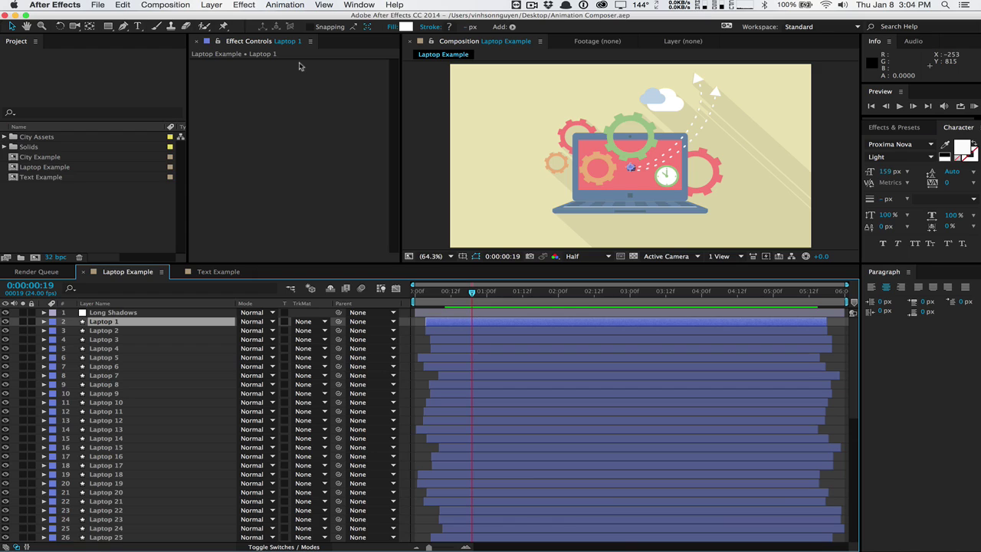
Step: Open Animation Composer and preview the Ease Position & Rotate & Scale 2 and Overshoot Position & Rotate & Scale 4 transitions
{"action": "left_click", "coordinate": [359, 5]}
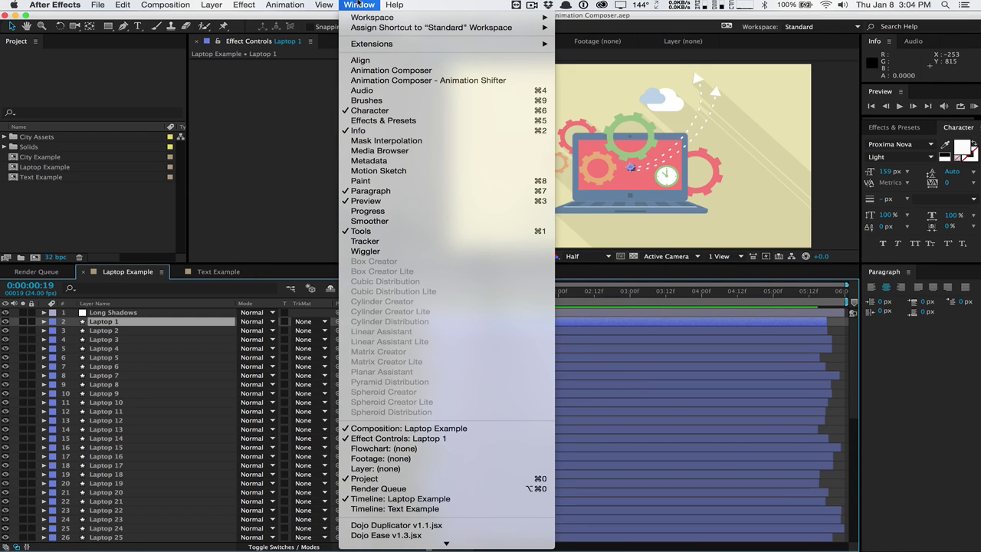
{"action": "left_click", "coordinate": [365, 70]}
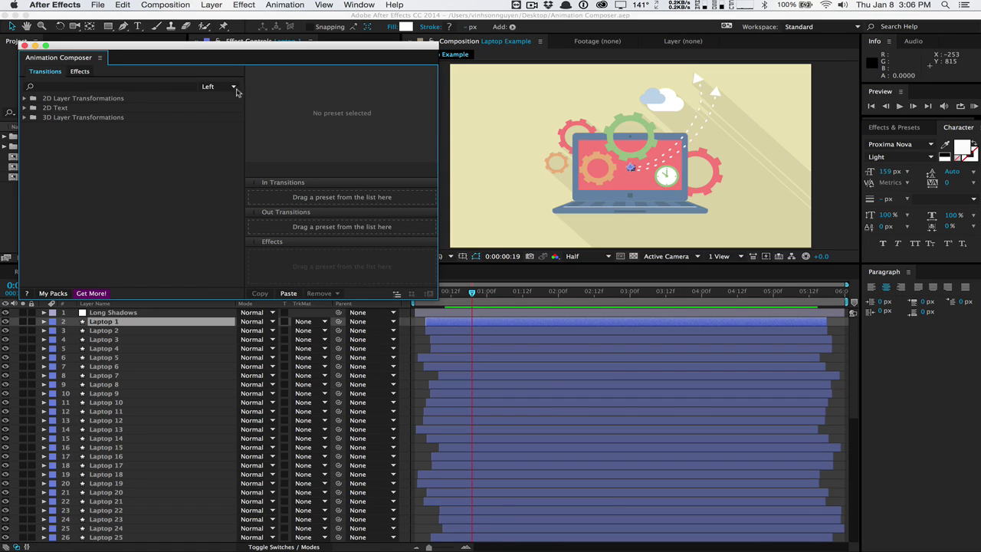
{"action": "left_click", "coordinate": [24, 99]}
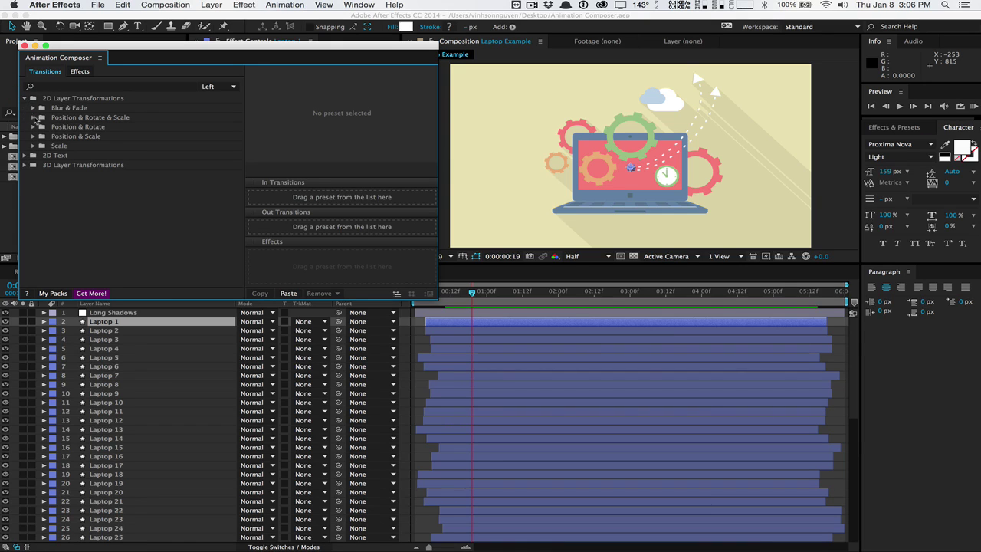
{"action": "left_click", "coordinate": [34, 118]}
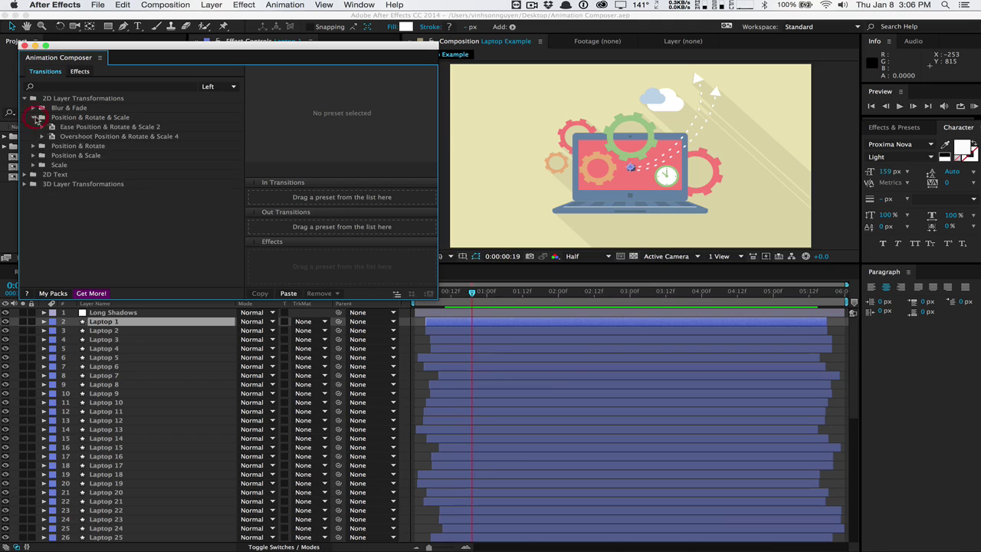
{"action": "left_click", "coordinate": [127, 128]}
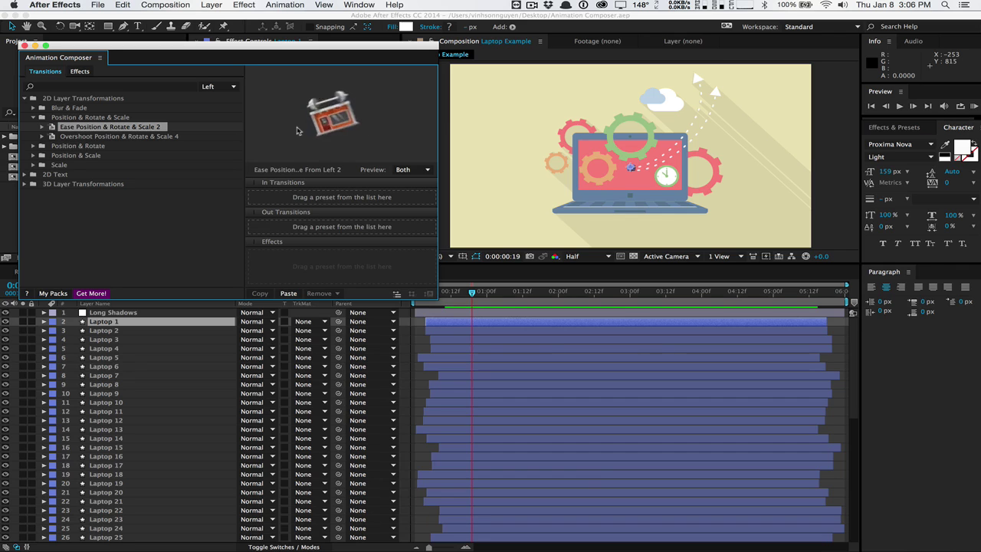
{"action": "left_click", "coordinate": [169, 136]}
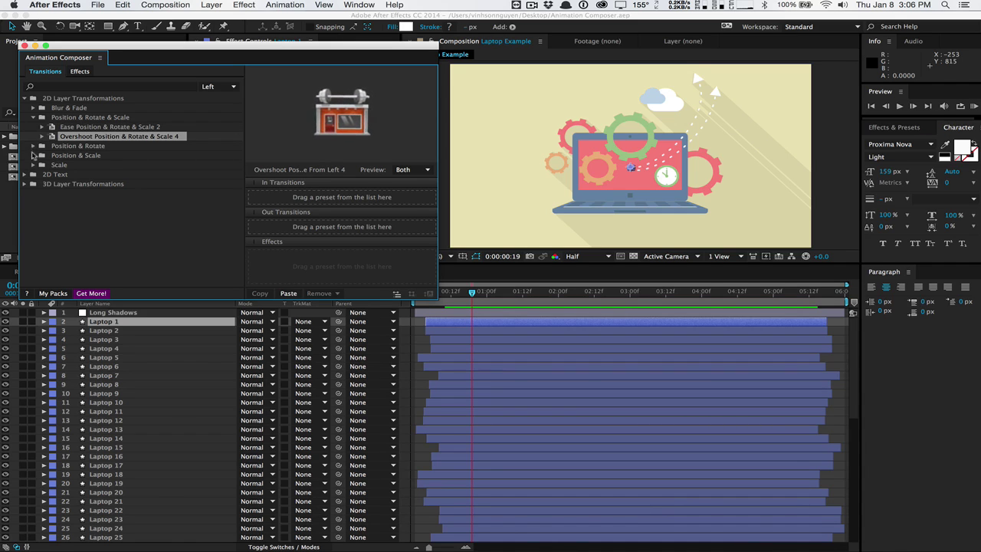
Step: Preview the Bounce Scale From Anchor Point 1 and Overshoot Scale From Anchor Point 2 transitions among the 2D layer Scale presets
{"action": "left_click", "coordinate": [33, 165]}
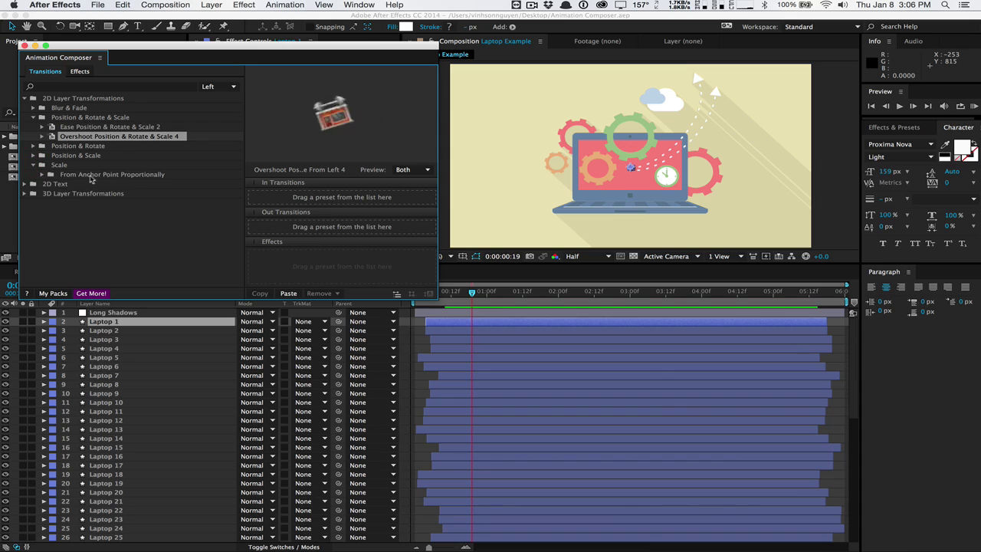
{"action": "left_click", "coordinate": [42, 175]}
{"action": "left_click", "coordinate": [141, 186]}
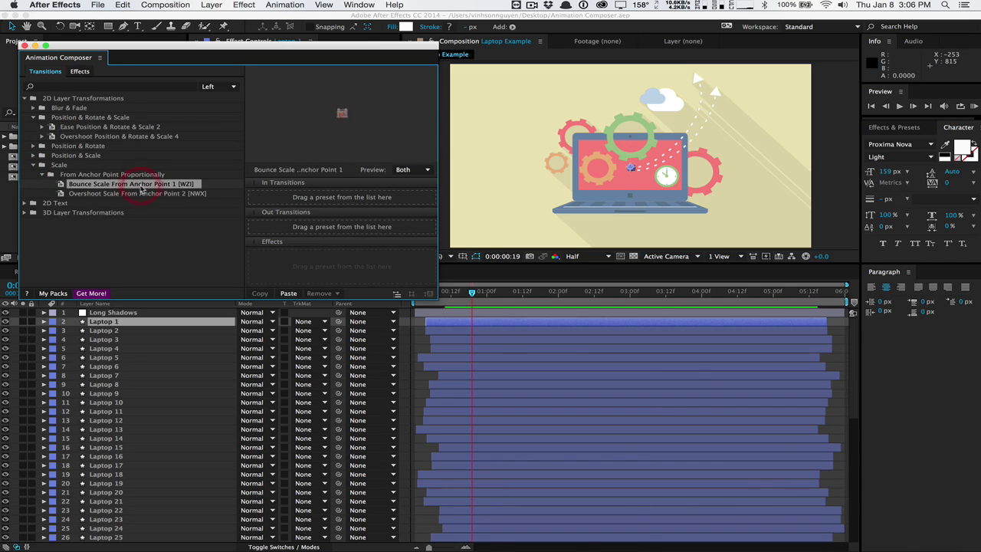
{"action": "left_click", "coordinate": [141, 193]}
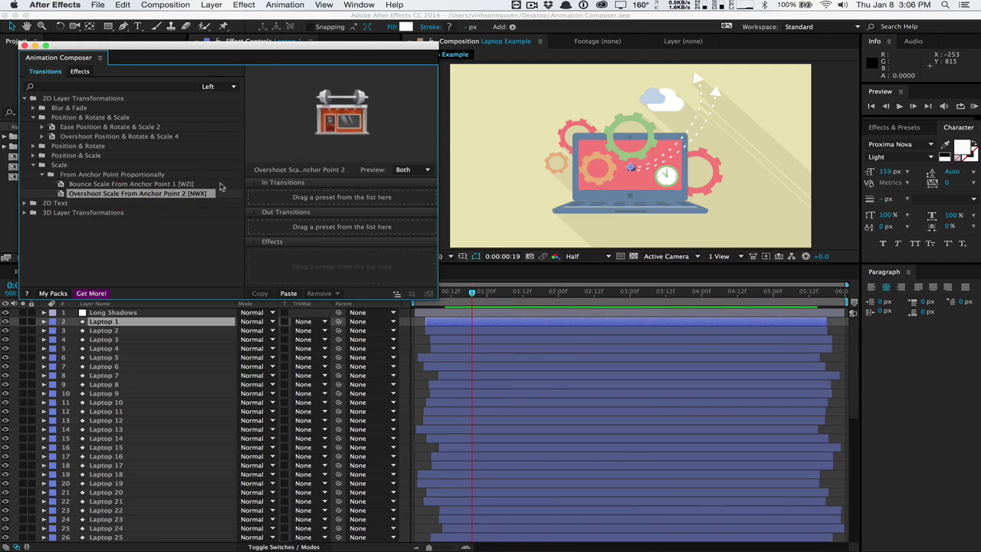
Step: Preview the 2D text transitions Fade Characters Together From End 3 and Fade Characters Together From Start 3
{"action": "left_click", "coordinate": [23, 204]}
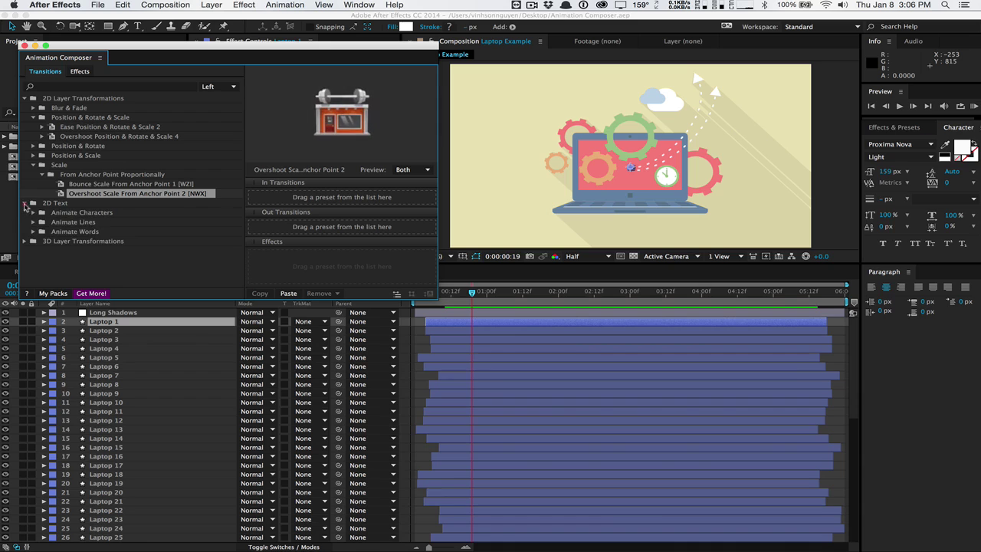
{"action": "left_click", "coordinate": [33, 213]}
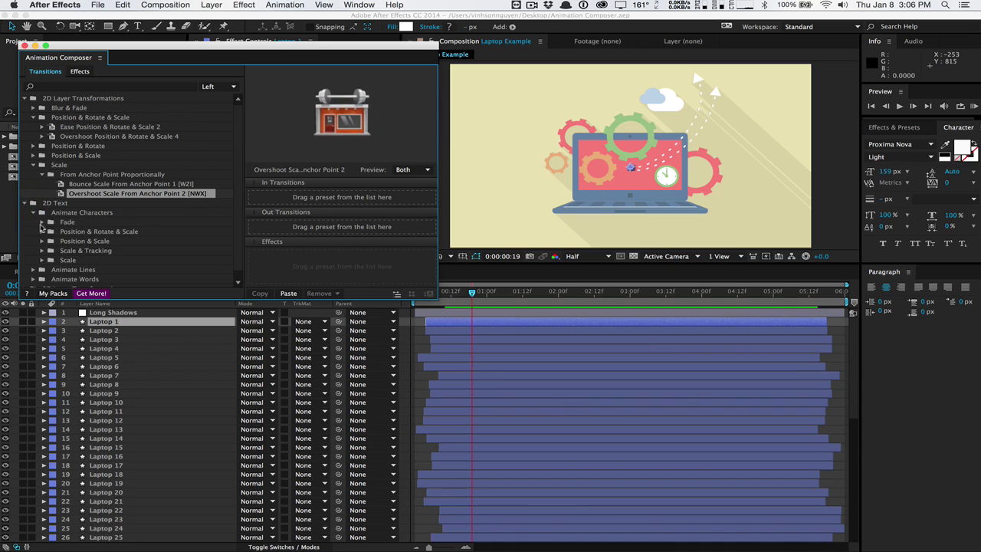
{"action": "left_click", "coordinate": [42, 223]}
{"action": "left_click", "coordinate": [48, 231]}
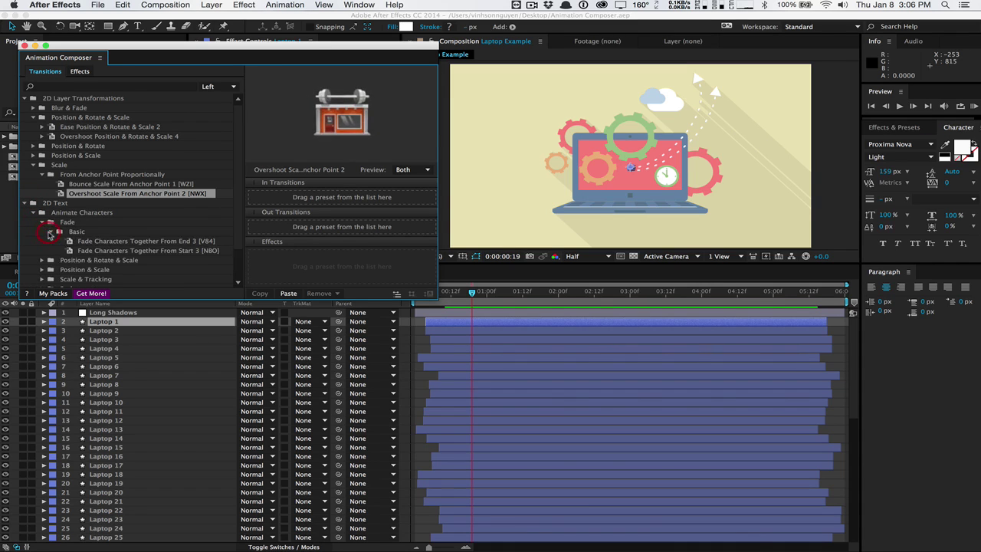
{"action": "scroll", "coordinate": [92, 234], "scroll_direction": "down", "scroll_amount": 1}
{"action": "left_click", "coordinate": [117, 229]}
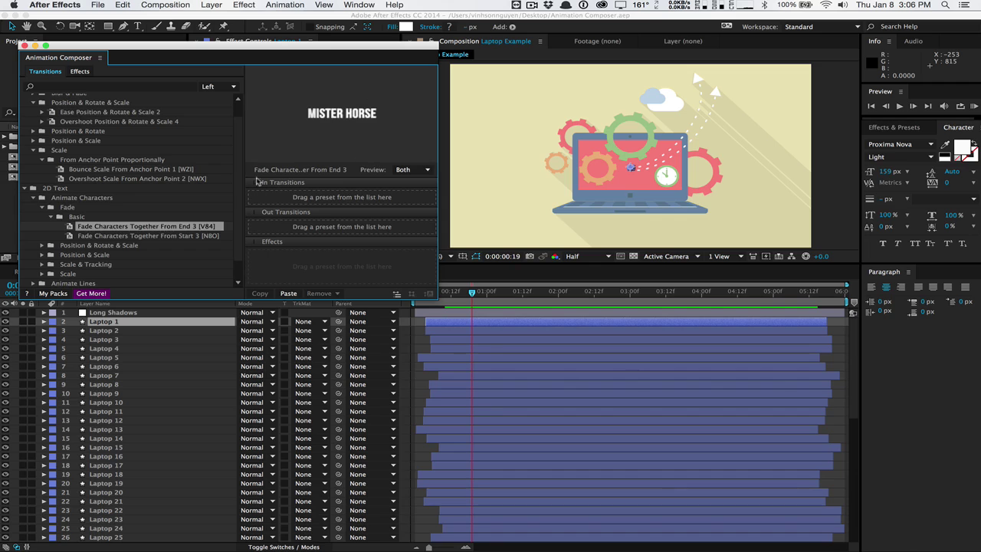
{"action": "left_click", "coordinate": [115, 235]}
Step: Preview the Wiggly Position & Scale Characters 4 text transition, and collapse the 2D Text presets
{"action": "scroll", "coordinate": [80, 255], "scroll_direction": "down", "scroll_amount": 1}
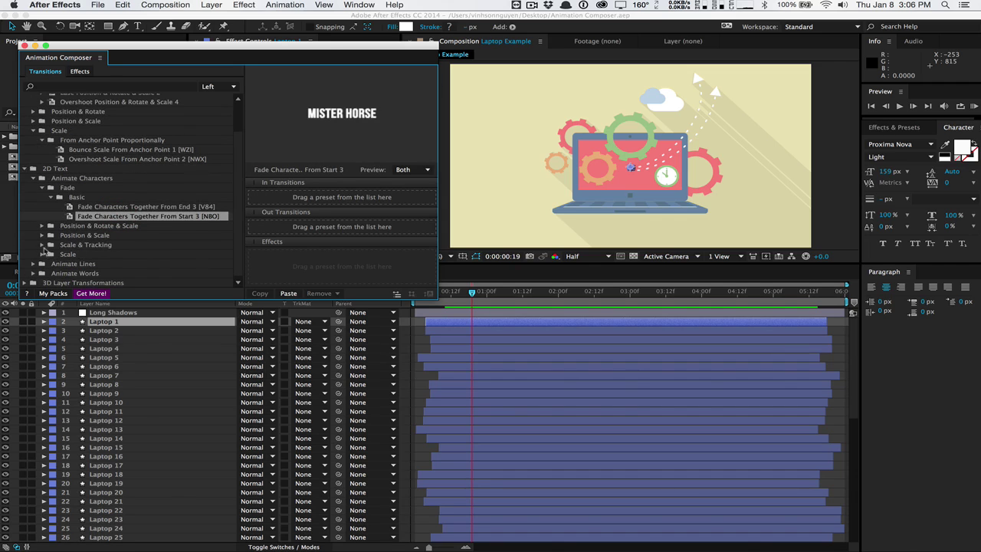
{"action": "left_click", "coordinate": [42, 235]}
{"action": "left_click", "coordinate": [51, 245]}
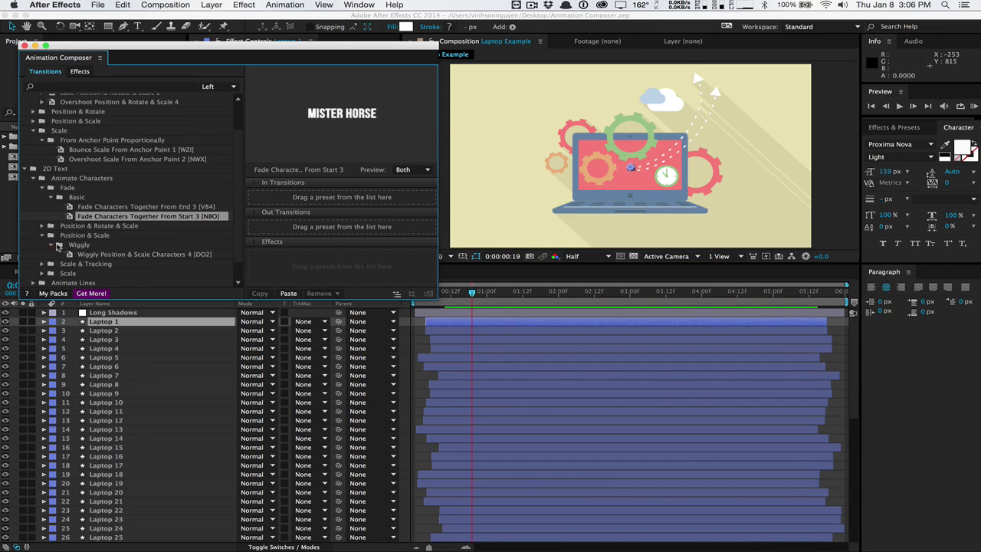
{"action": "left_click", "coordinate": [110, 254]}
{"action": "scroll", "coordinate": [109, 253], "scroll_direction": "down", "scroll_amount": 1}
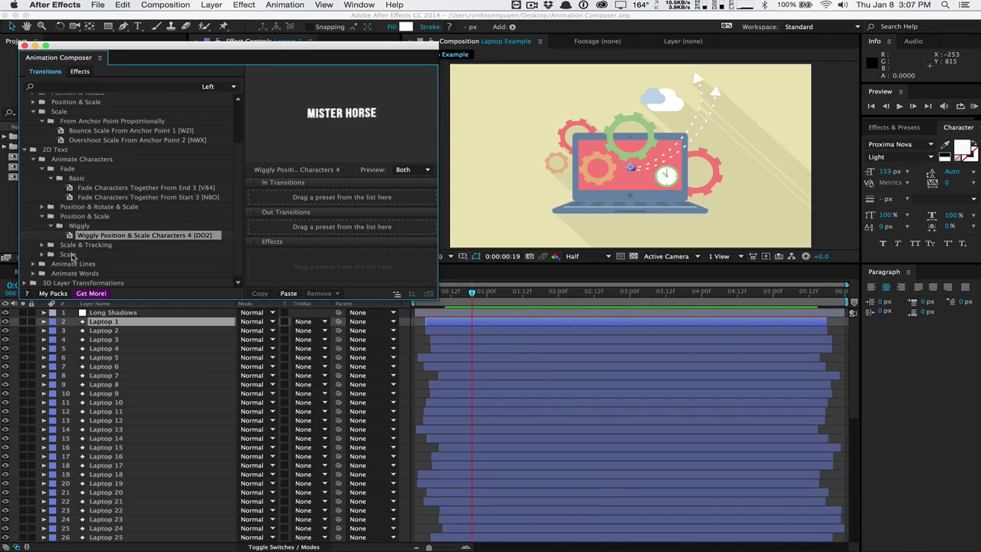
{"action": "left_click", "coordinate": [27, 149]}
Step: Switch to the effect presets and preview Gaussian Blur & Wave Warp 2 and Wave Warp 2
{"action": "left_click", "coordinate": [76, 72]}
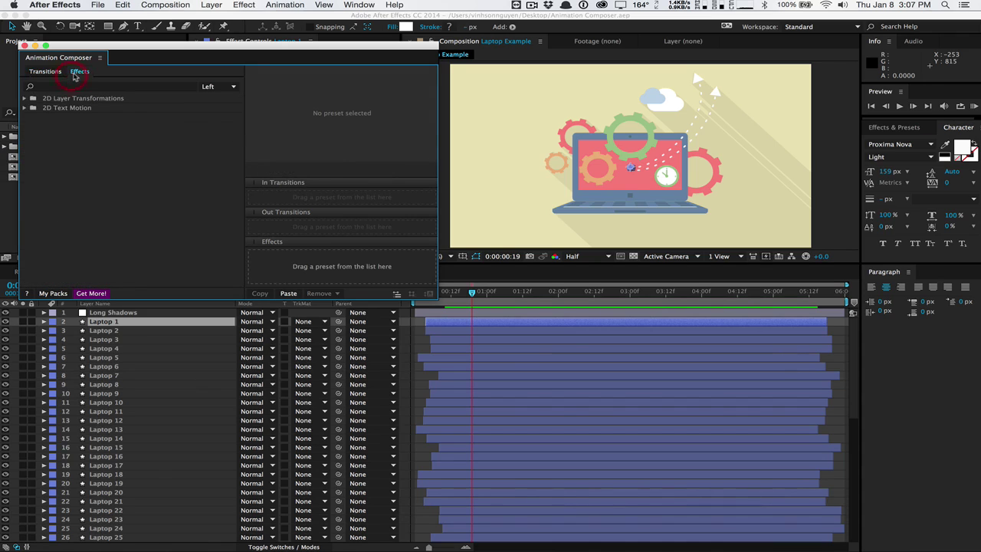
{"action": "left_click", "coordinate": [23, 98]}
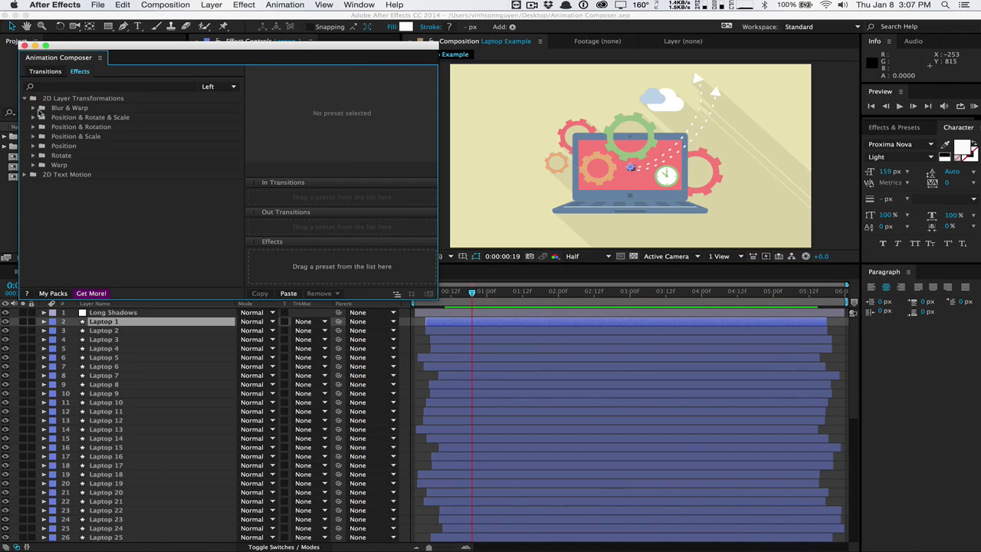
{"action": "left_click", "coordinate": [33, 108]}
{"action": "left_click", "coordinate": [57, 117]}
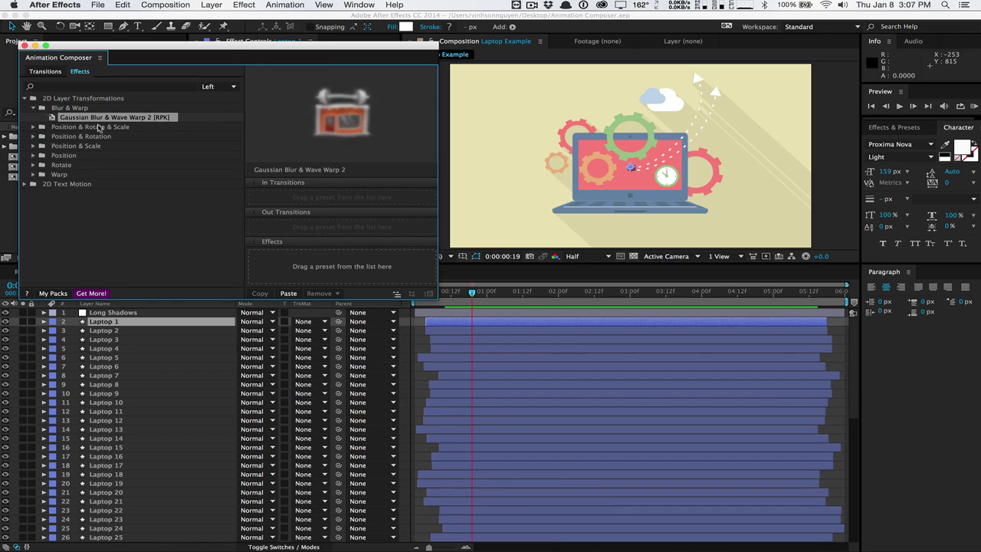
{"action": "left_click", "coordinate": [33, 174]}
{"action": "left_click", "coordinate": [64, 183]}
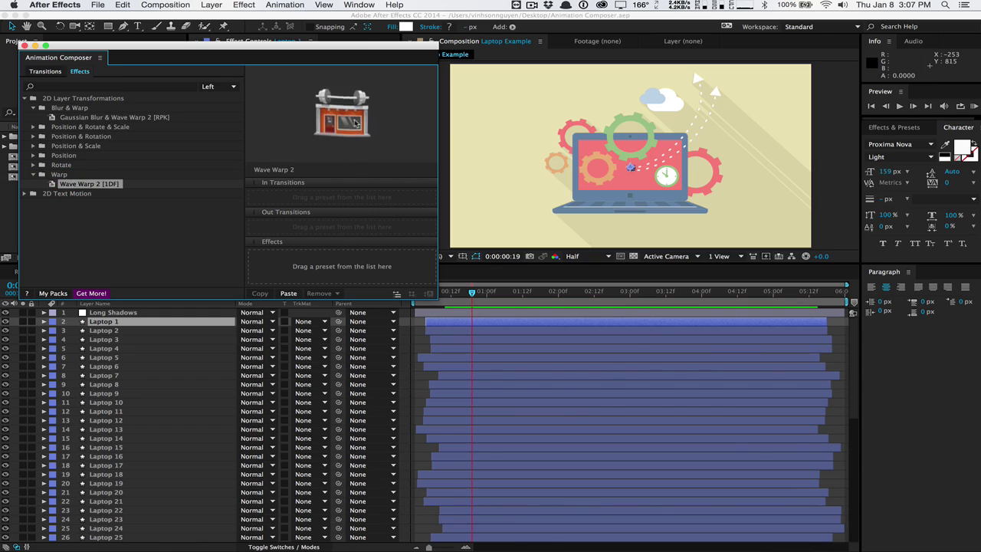
Step: Preview the effects Wiggle X Position 1, Cosine Absolute Y Sine X Position & Scale Disporportional 1 and Cosine Absolute Y Position & Rotation 1
{"action": "left_click", "coordinate": [33, 155]}
{"action": "left_click", "coordinate": [83, 166]}
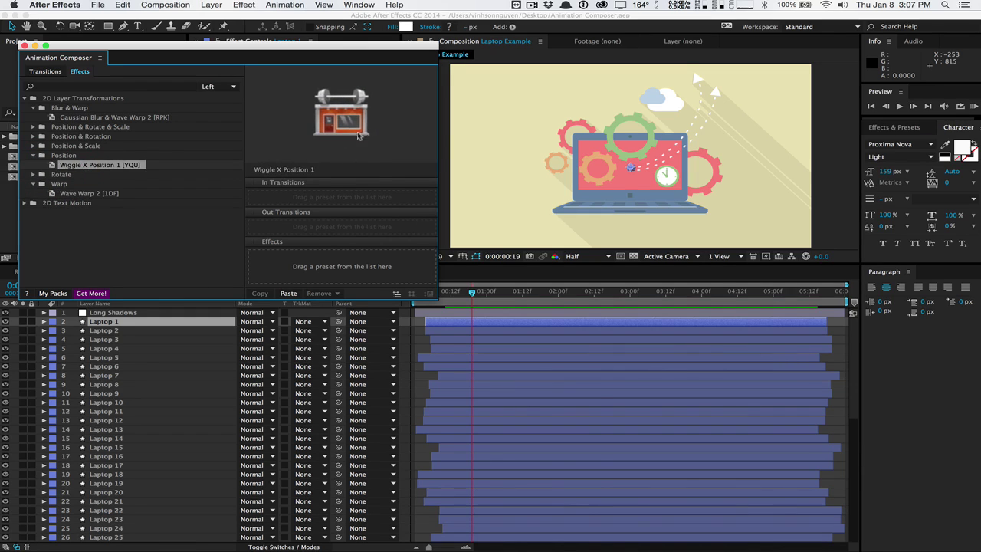
{"action": "left_click", "coordinate": [33, 146]}
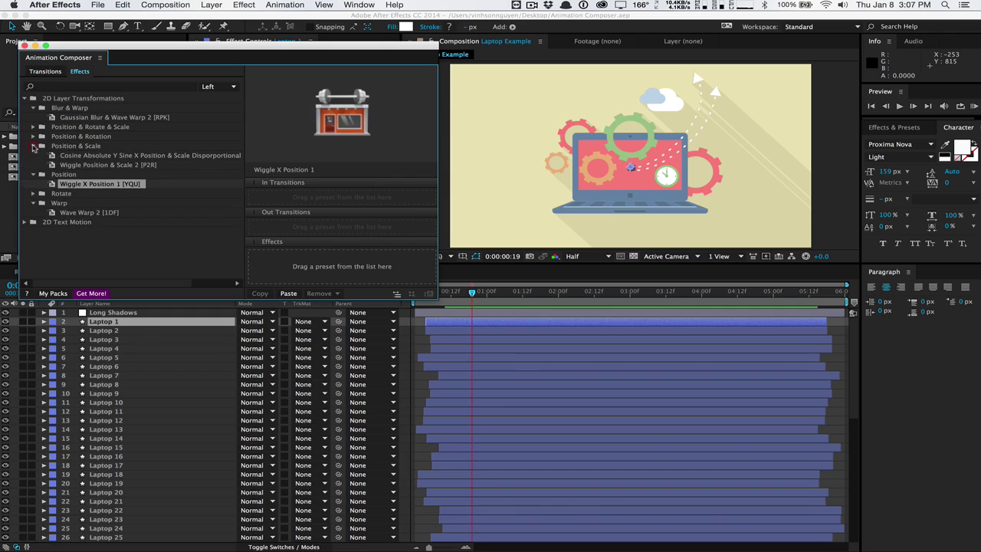
{"action": "left_click", "coordinate": [98, 156]}
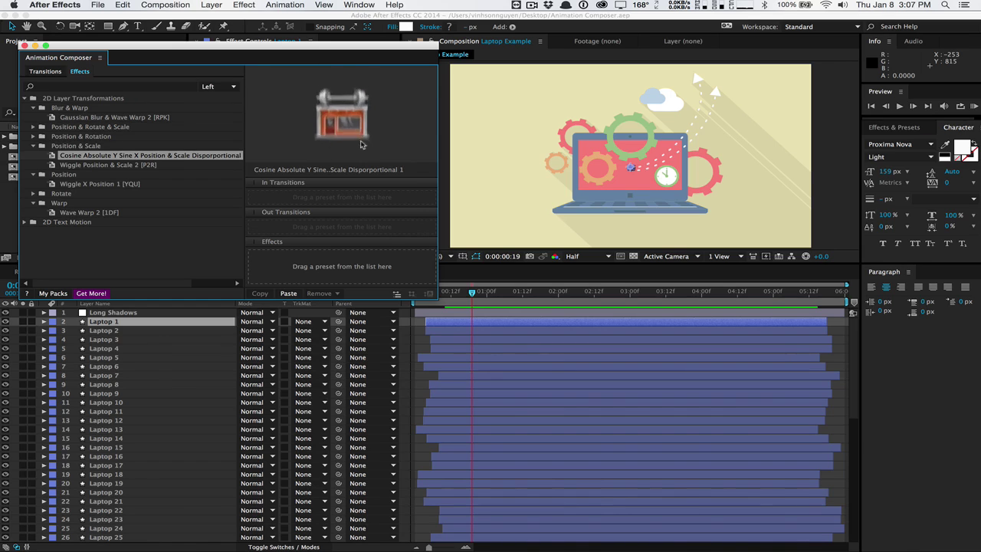
{"action": "left_click", "coordinate": [33, 136]}
{"action": "left_click", "coordinate": [133, 147]}
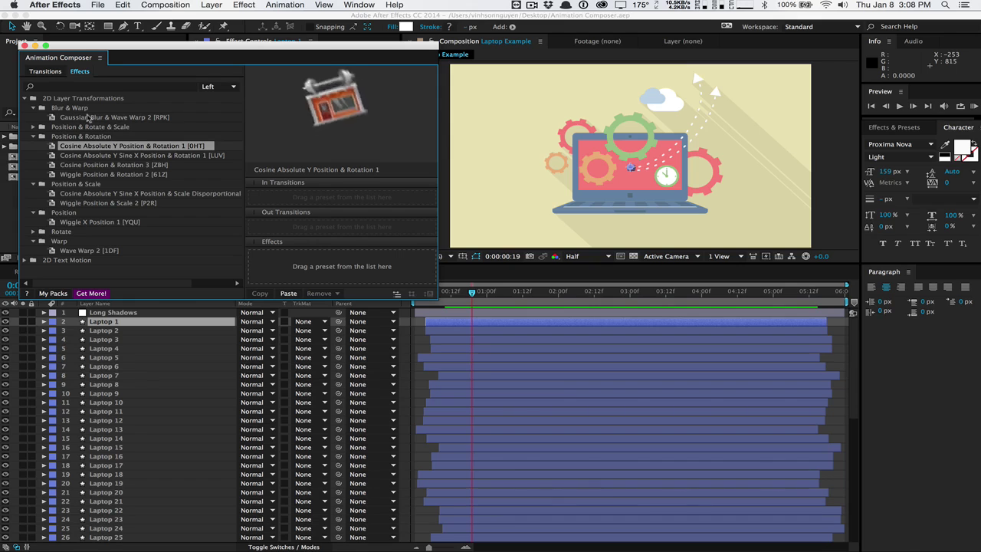
Step: Return to the transition presets, shrink the Animation Composer window to uncover the layer list, and collapse the Scale folder
{"action": "left_click", "coordinate": [51, 73]}
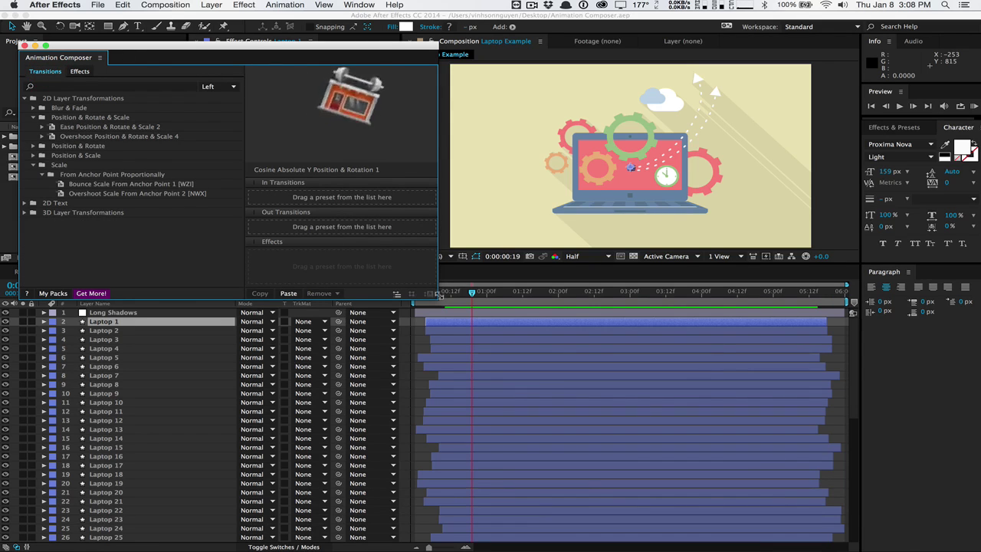
{"action": "left_click_drag", "start_coordinate": [439, 297], "coordinate": [334, 249]}
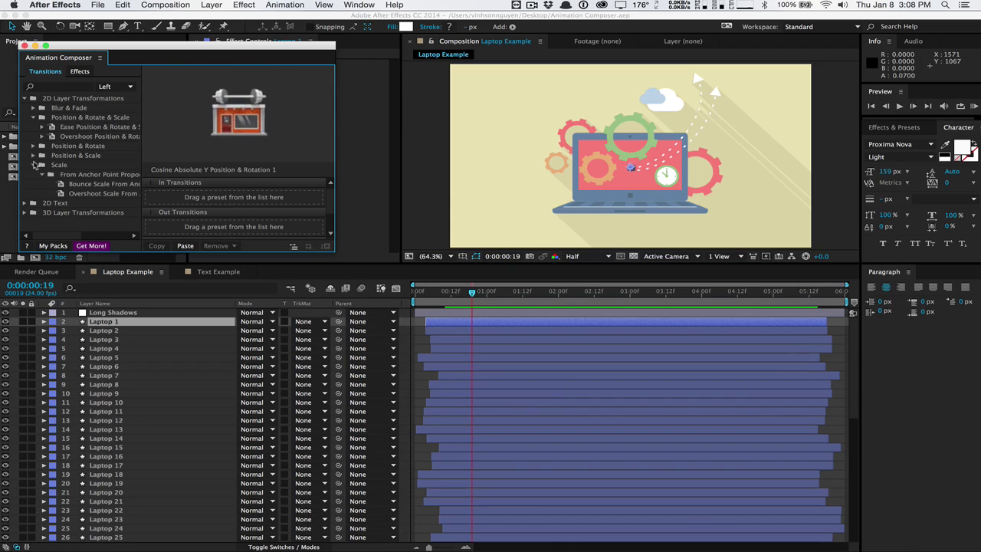
{"action": "left_click", "coordinate": [33, 165]}
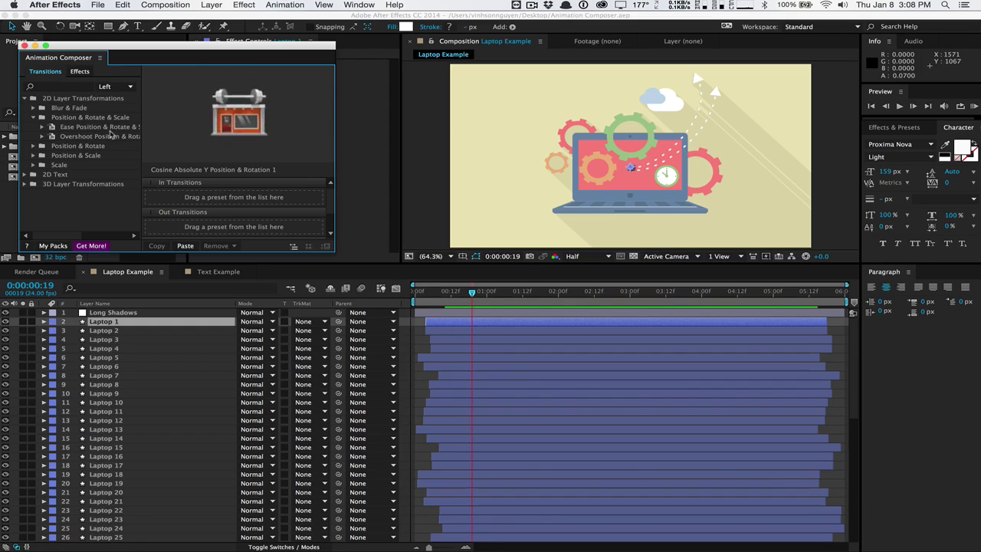
Step: Apply the Overshoot Position & Rotate & Scale 4 preset to the Laptop 1 layer as both its In and Out transition
{"action": "left_click", "coordinate": [111, 137]}
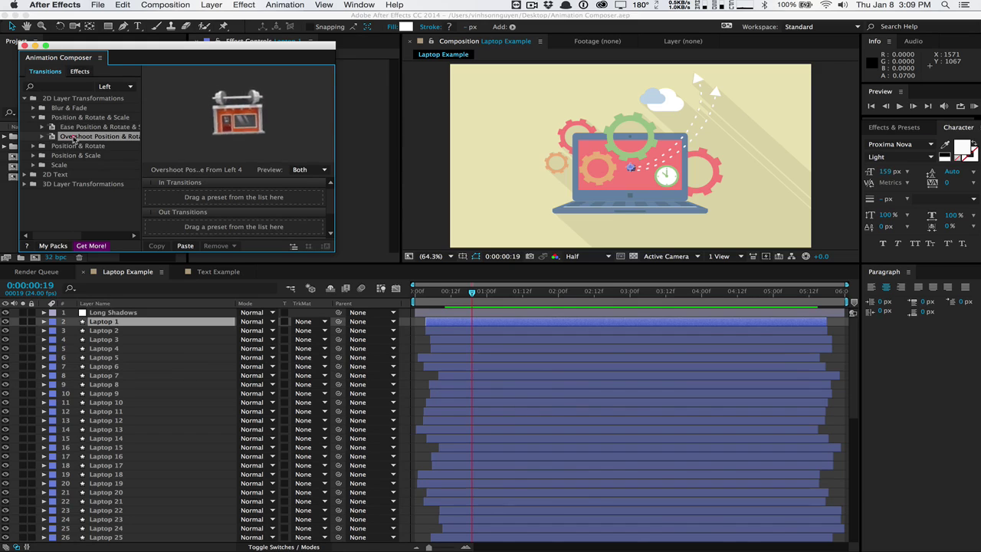
{"action": "mouse_move", "coordinate": [73, 136]}
{"action": "left_mouse_down"}
{"action": "mouse_move", "coordinate": [131, 153]}
{"action": "mouse_move", "coordinate": [172, 193]}
{"action": "left_mouse_up"}
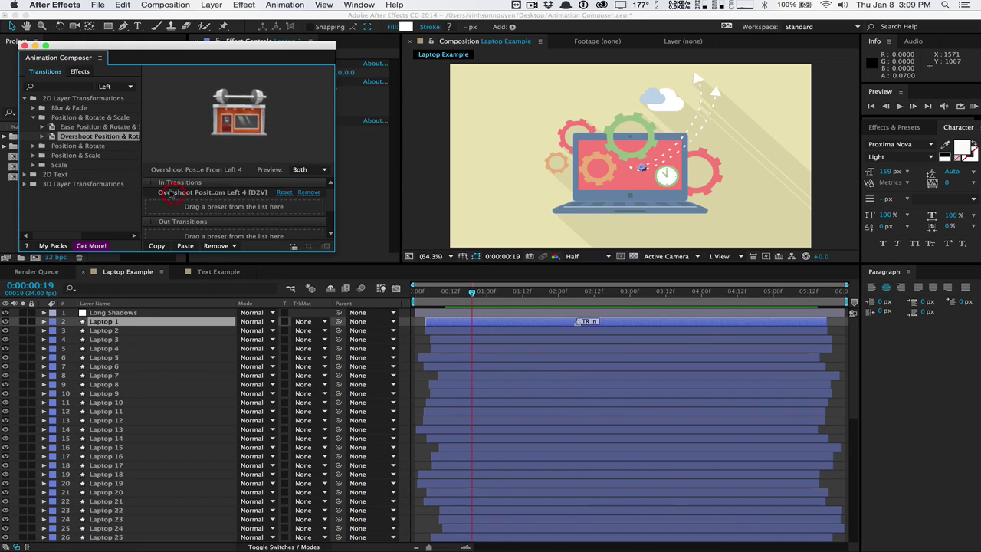
{"action": "left_click_drag", "start_coordinate": [173, 253], "coordinate": [173, 338]}
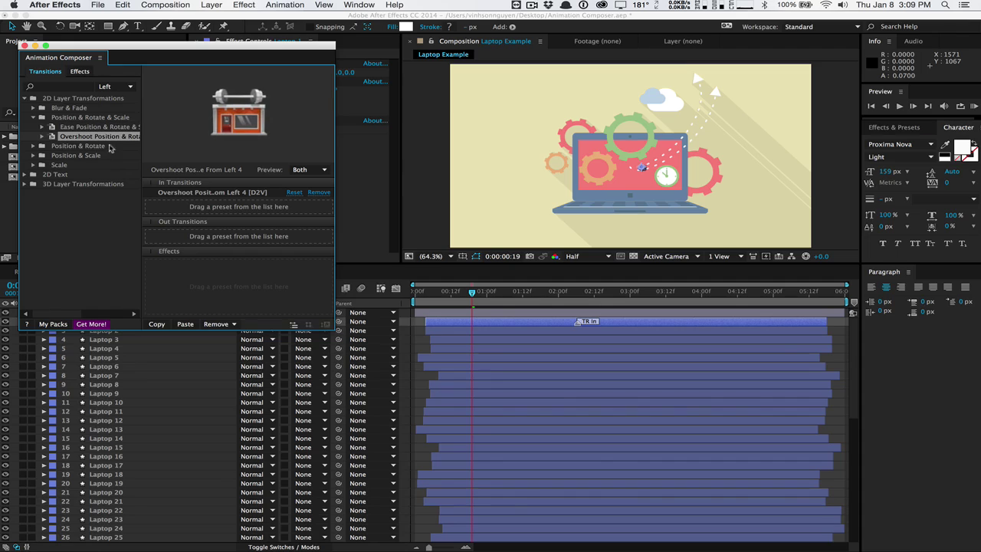
{"action": "mouse_move", "coordinate": [110, 140]}
{"action": "left_mouse_down"}
{"action": "mouse_move", "coordinate": [138, 153]}
{"action": "mouse_move", "coordinate": [218, 230]}
{"action": "mouse_move", "coordinate": [206, 238]}
{"action": "left_mouse_up"}
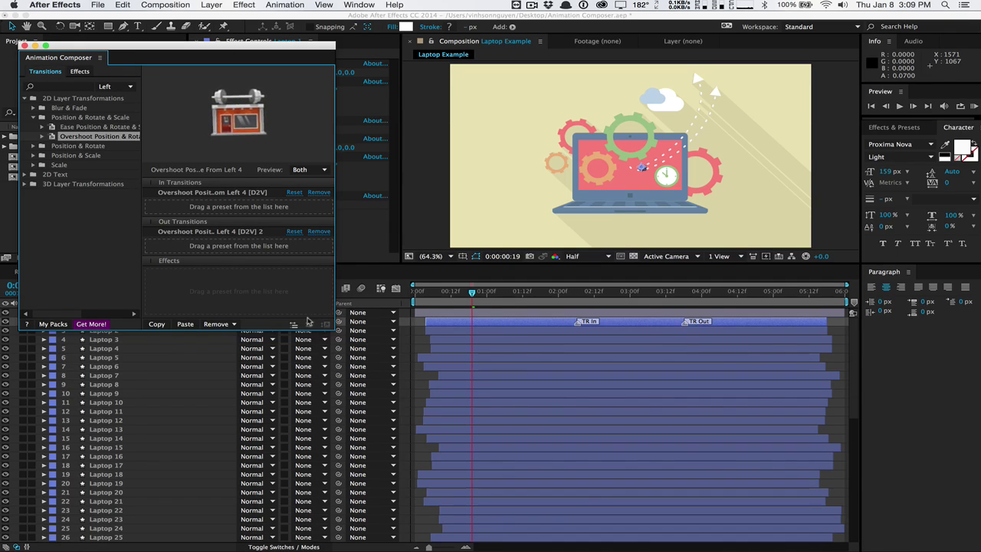
Step: Shrink the Animation Composer window and move it over the layer list to uncover Laptop 1's Effect Controls
{"action": "left_click", "coordinate": [294, 325]}
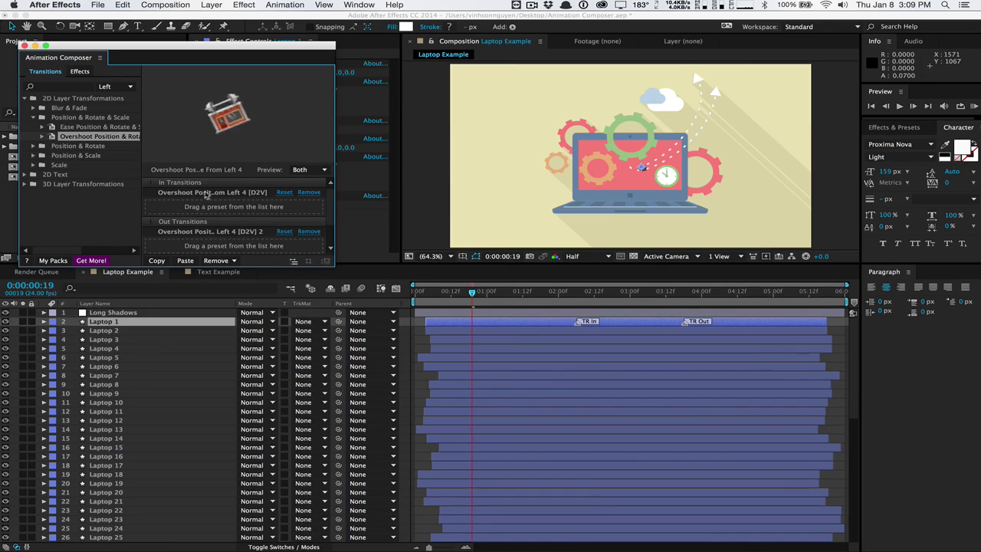
{"action": "left_click", "coordinate": [176, 323]}
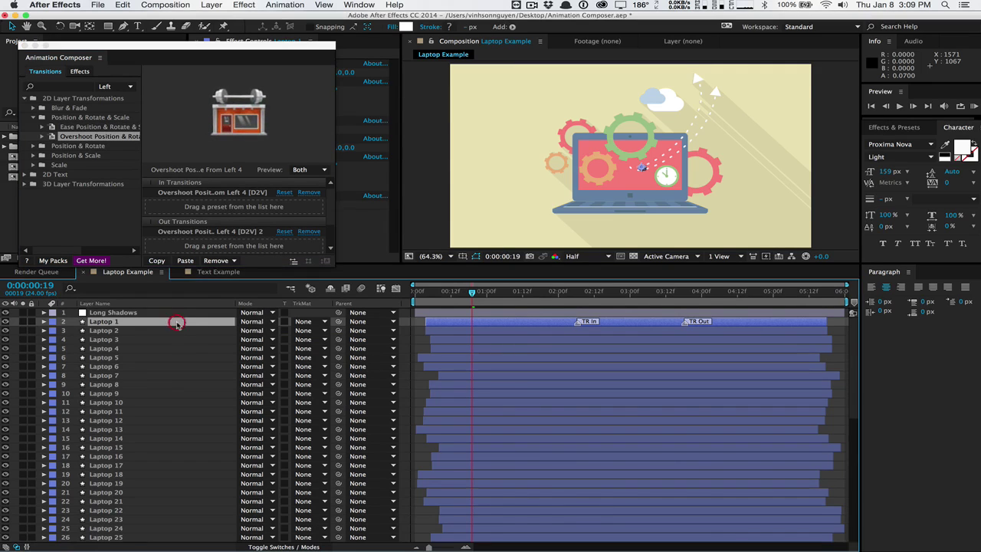
{"action": "left_click_drag", "start_coordinate": [233, 49], "coordinate": [227, 294]}
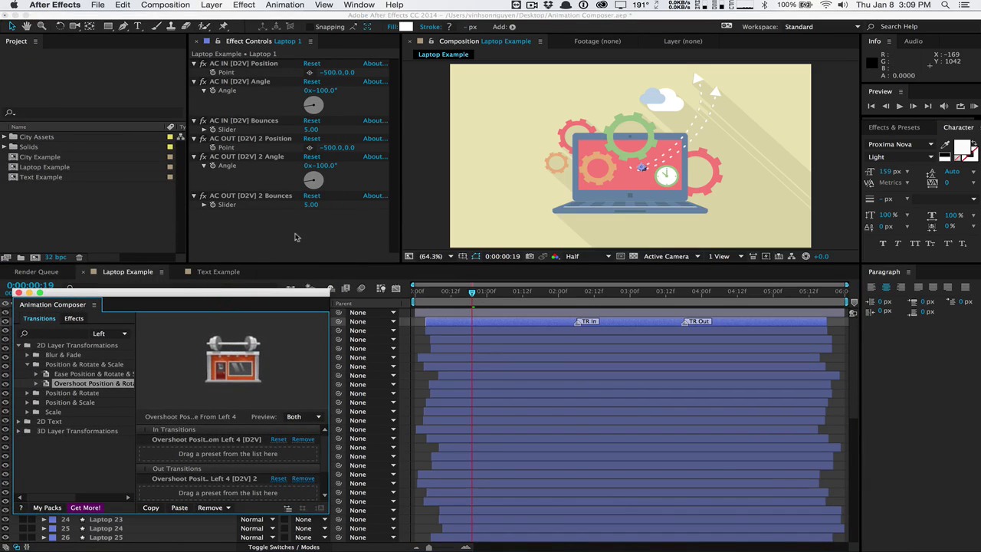
{"action": "left_click", "coordinate": [295, 237]}
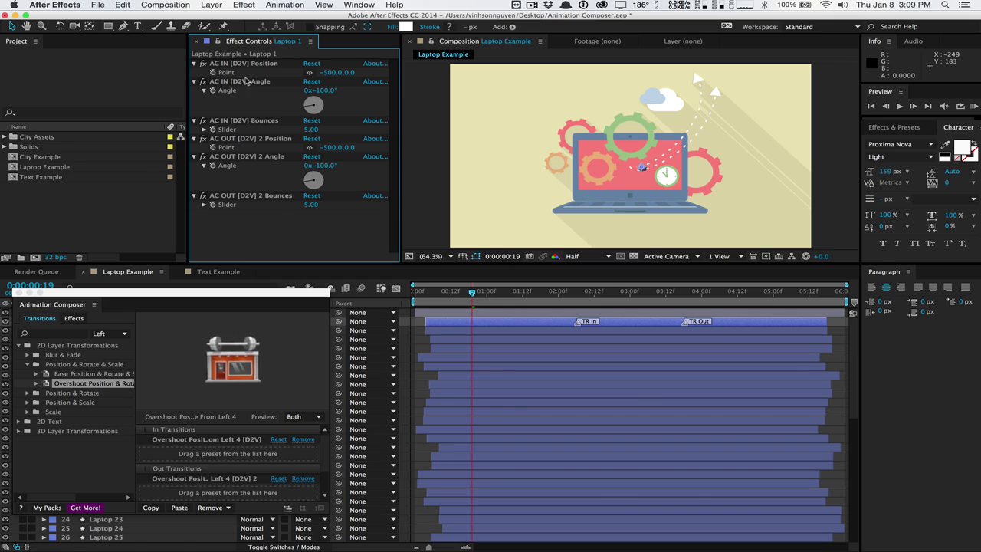
Step: Move the Animation Composer window off the layer list and paste Laptop 1's transitions onto all remaining Laptop layers from Laptop 2 down
{"action": "left_click_drag", "start_coordinate": [232, 293], "coordinate": [261, 38]}
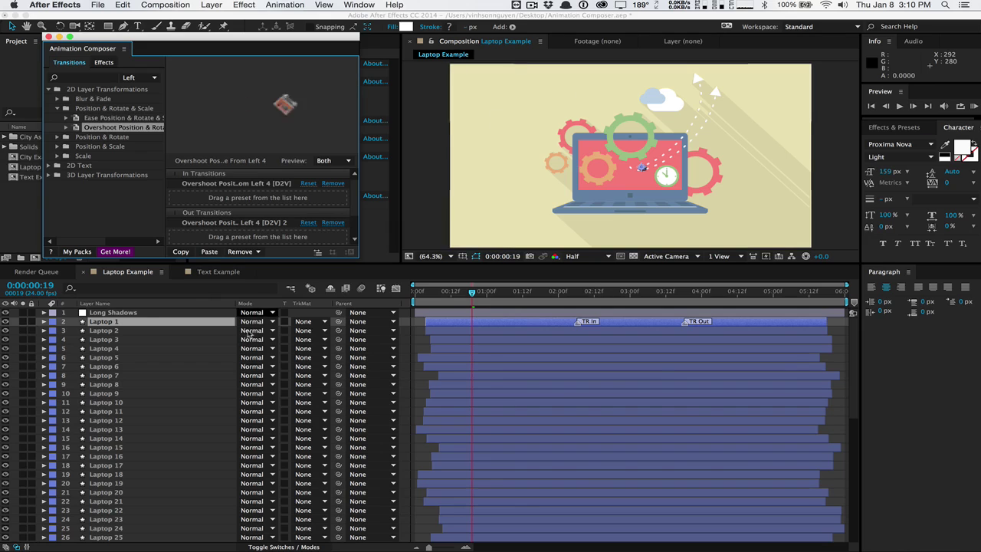
{"action": "left_click", "coordinate": [130, 322]}
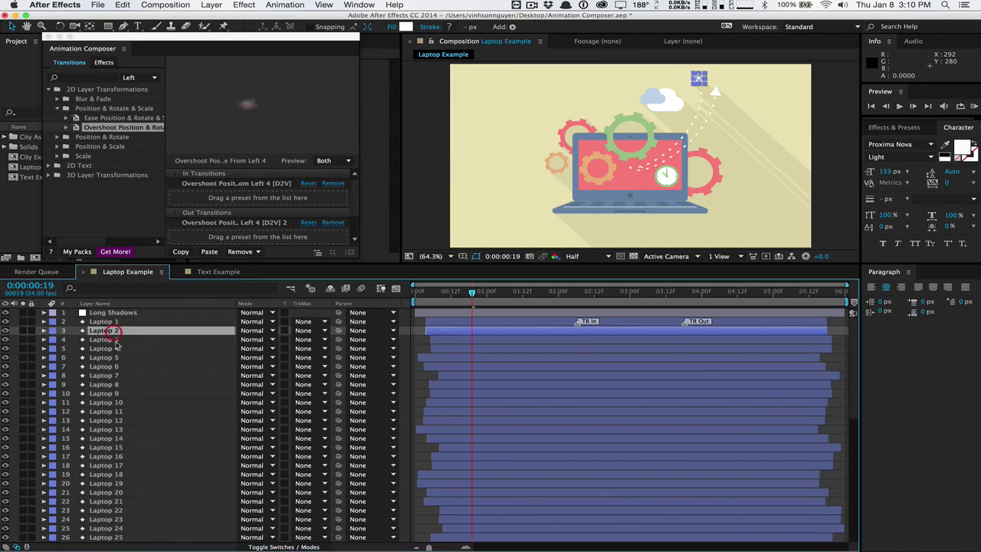
{"action": "scroll", "coordinate": [115, 383], "scroll_direction": "down", "scroll_amount": 10}
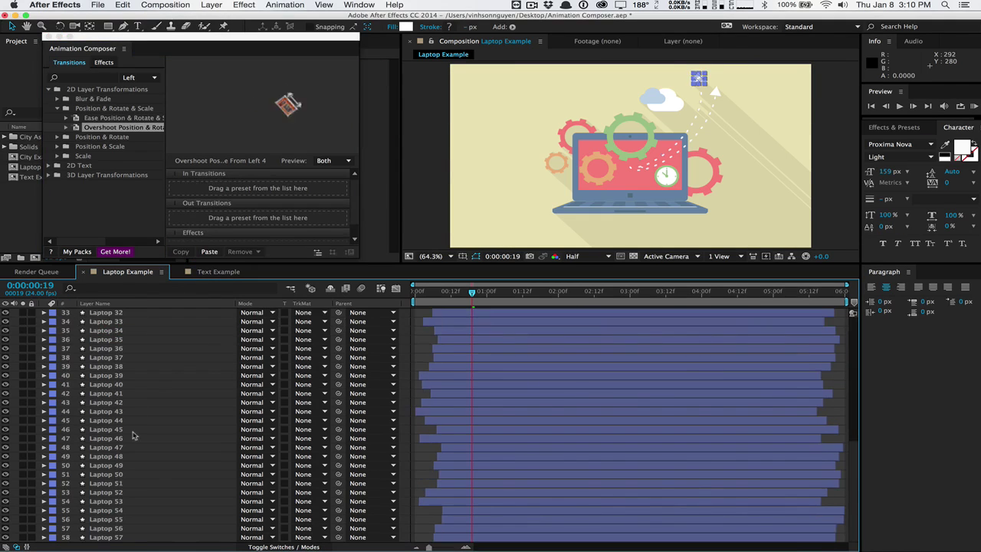
{"action": "left_click", "coordinate": [123, 534], "text": "shift"}
{"action": "left_click", "coordinate": [209, 253]}
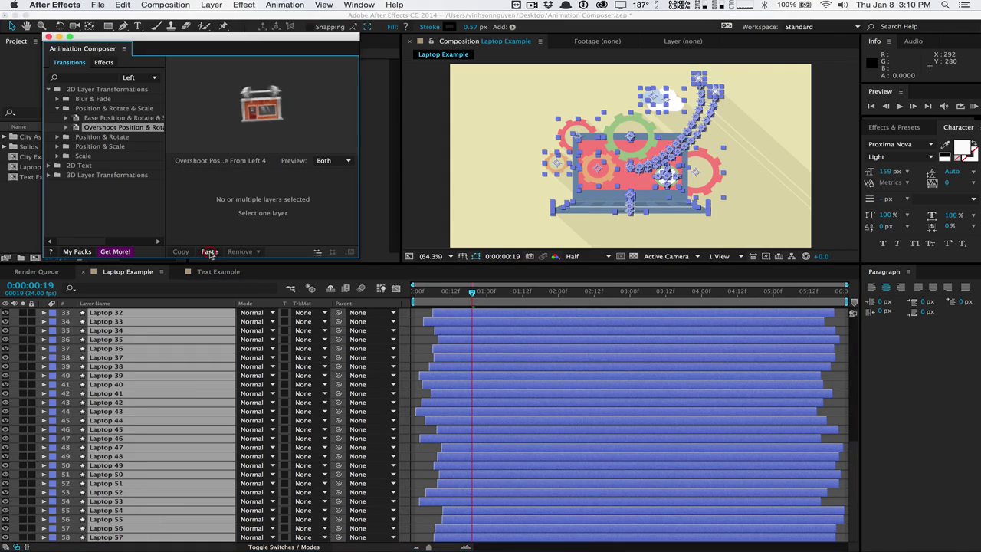
{"action": "left_click", "coordinate": [210, 253]}
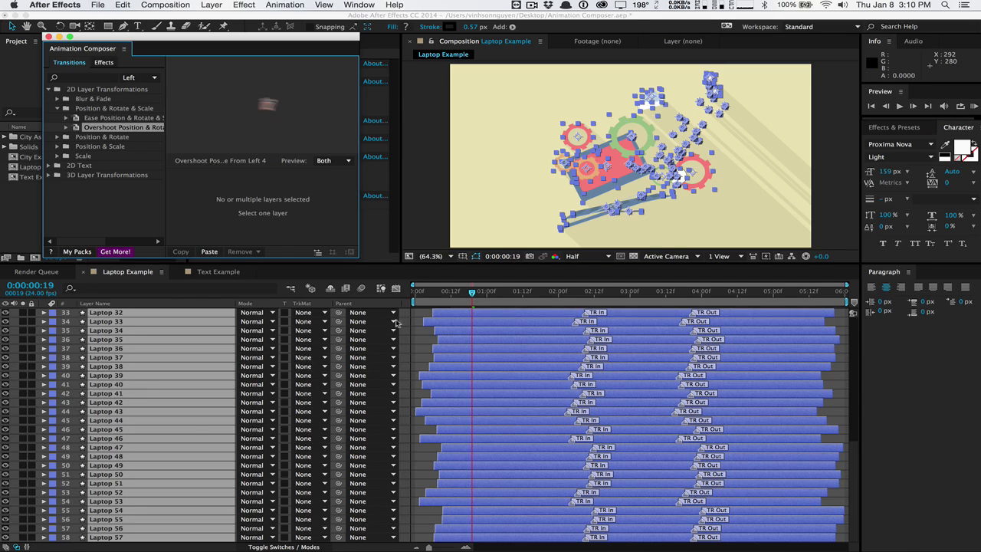
Step: RAM-preview the Laptop Example composition with no layers selected, and check the Effect Controls behind the Animation Composer window
{"action": "scroll", "coordinate": [184, 425], "scroll_direction": "up", "scroll_amount": 10}
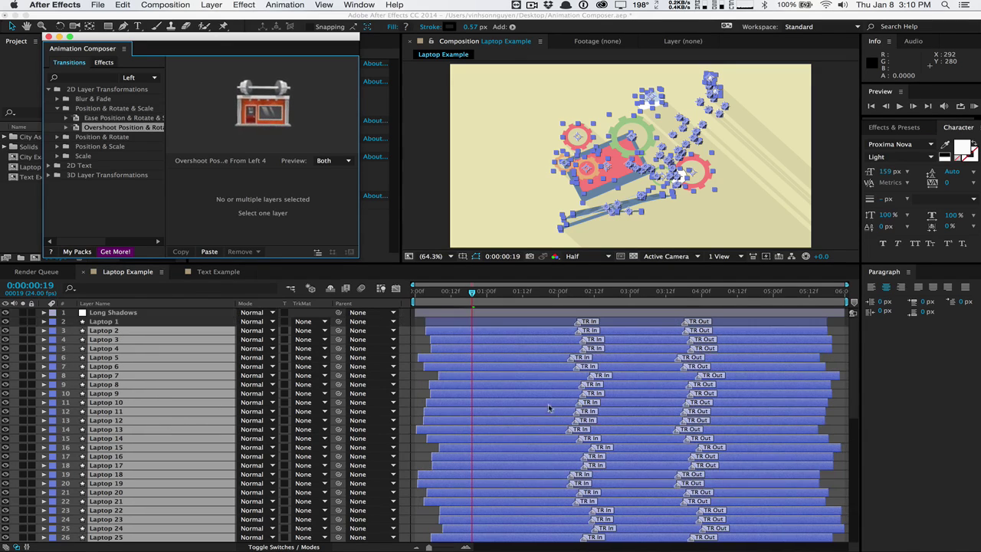
{"action": "left_click", "coordinate": [414, 331]}
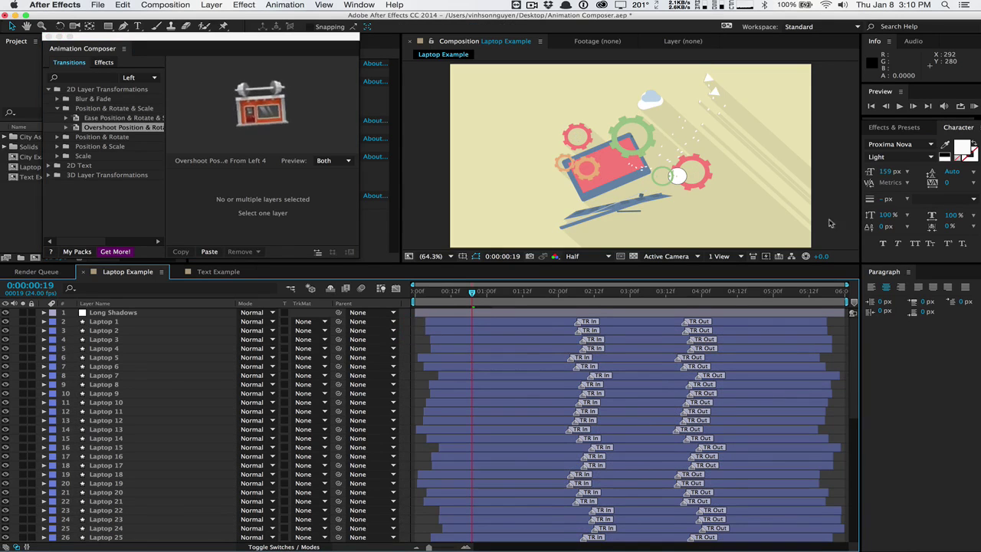
{"action": "left_click", "coordinate": [975, 107]}
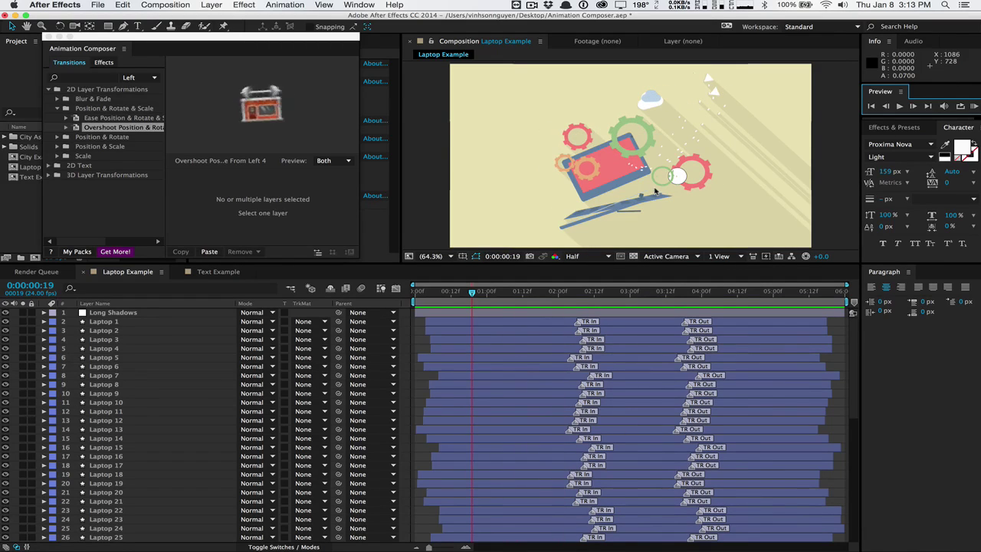
{"action": "left_click_drag", "start_coordinate": [295, 43], "coordinate": [292, 259]}
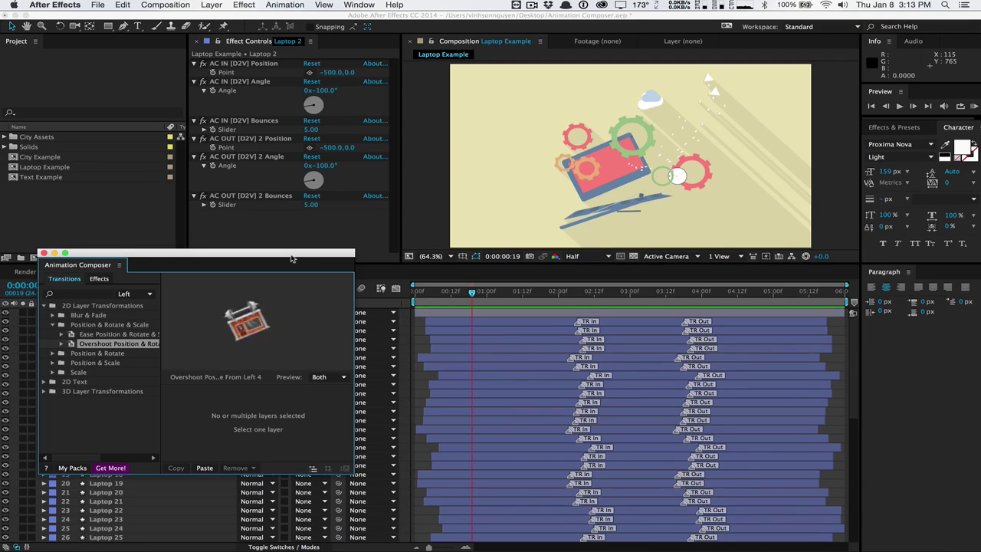
{"action": "left_click_drag", "start_coordinate": [291, 258], "coordinate": [321, 40]}
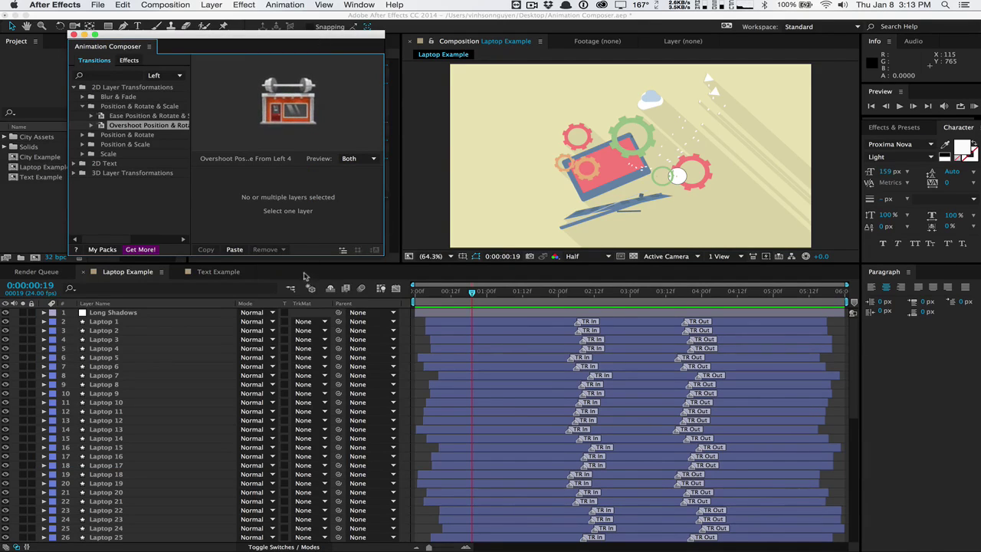
Step: Open the Text Example composition and expand the 2D Text transition presets to show the contents of the Animate Lines folder
{"action": "left_click", "coordinate": [219, 272]}
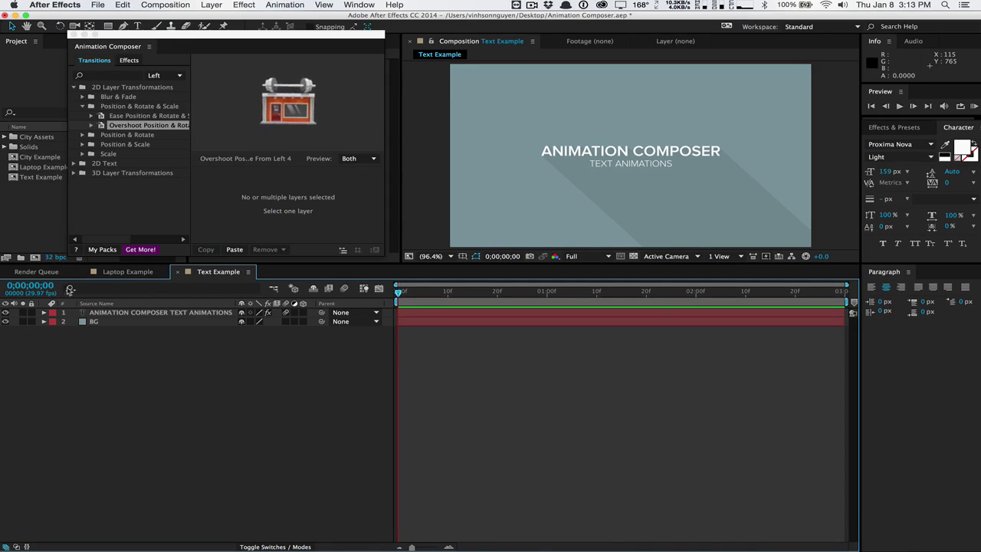
{"action": "left_click", "coordinate": [82, 163]}
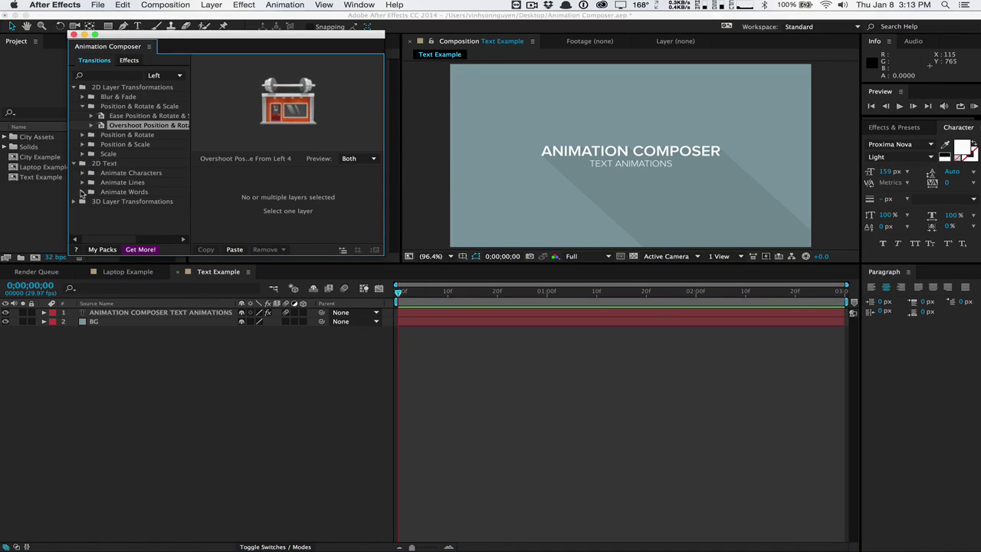
{"action": "left_click", "coordinate": [82, 192]}
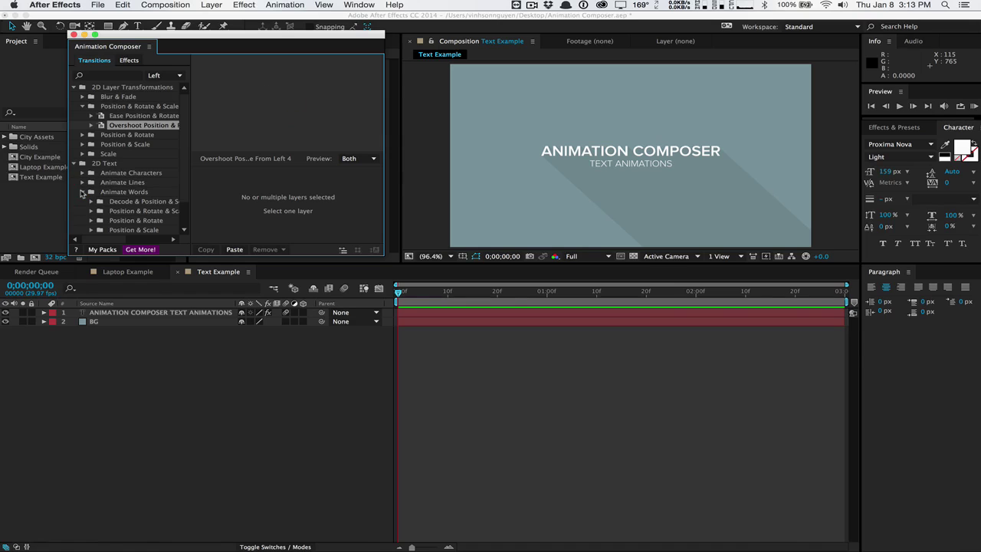
{"action": "left_click", "coordinate": [82, 191]}
{"action": "left_click", "coordinate": [82, 183]}
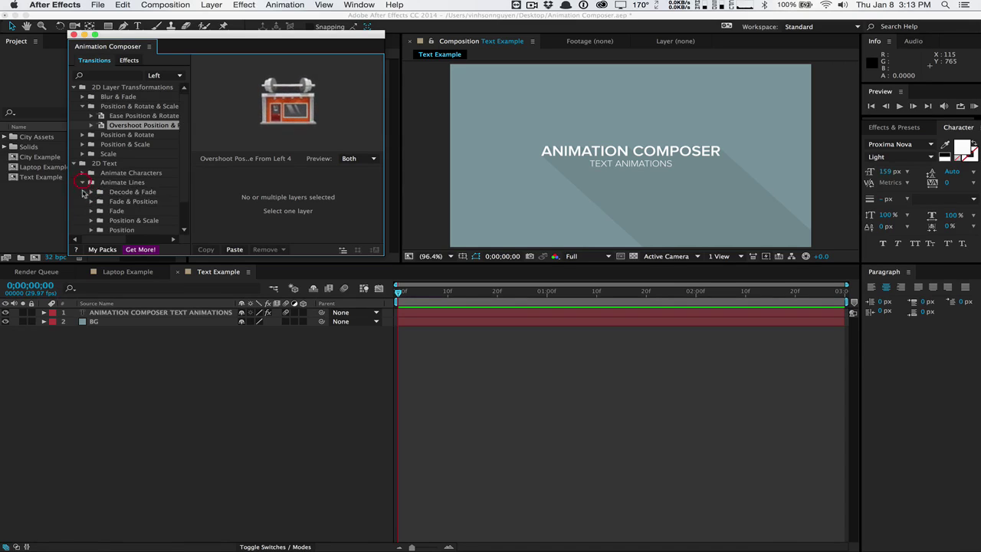
{"action": "scroll", "coordinate": [88, 200], "scroll_direction": "down", "scroll_amount": 3}
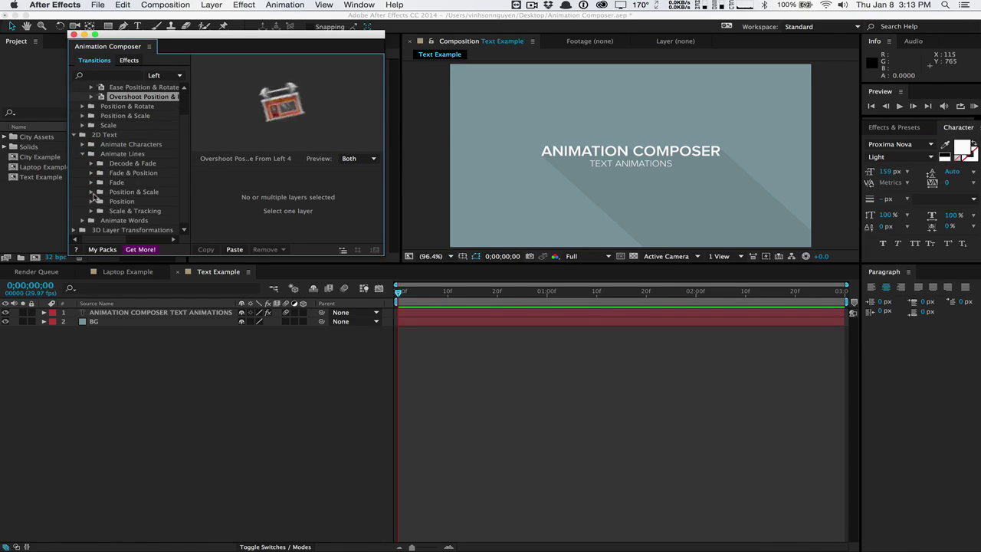
Step: Preview the Basic Position & Scale preset and the Position Lines From preset in the Animate Lines folder
{"action": "left_click", "coordinate": [91, 192]}
{"action": "left_click", "coordinate": [100, 202]}
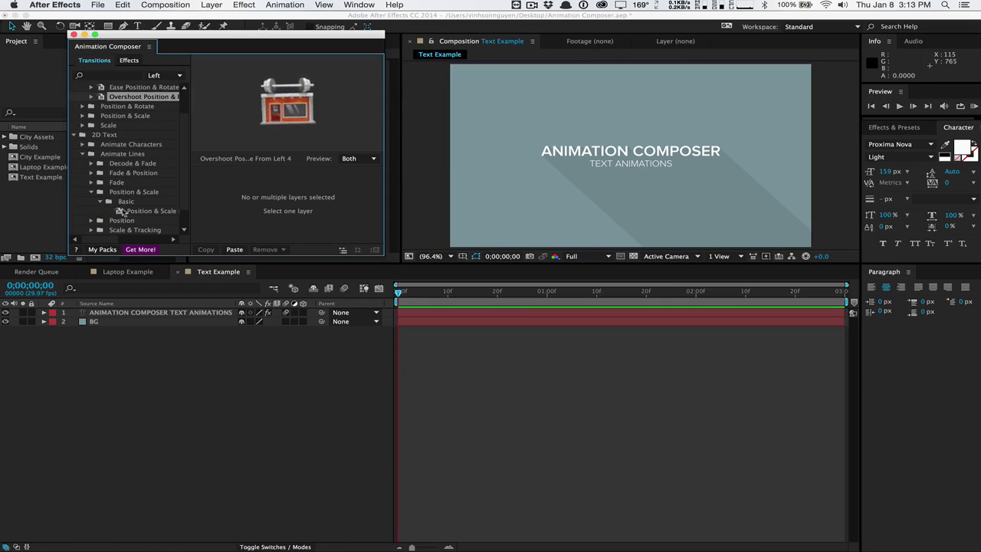
{"action": "left_click", "coordinate": [126, 212]}
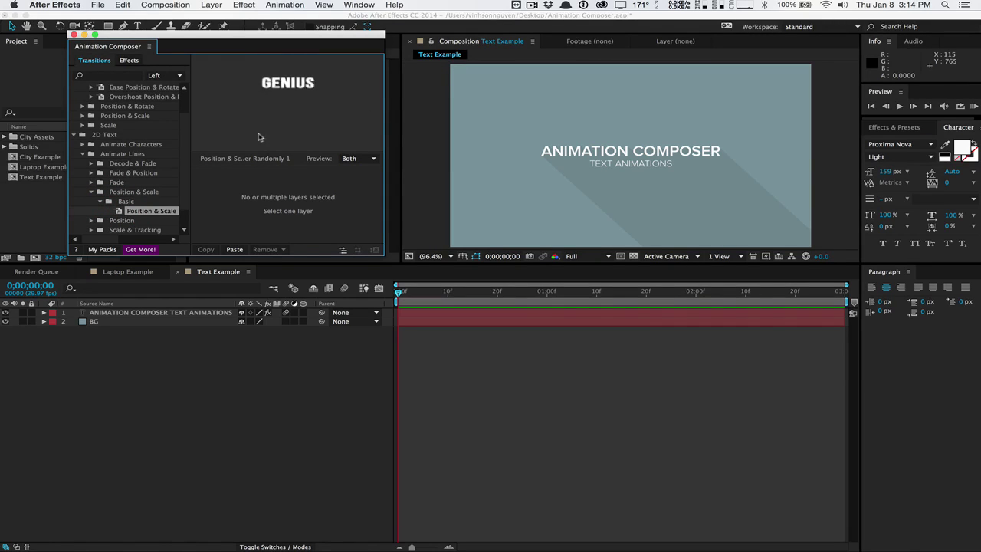
{"action": "left_click", "coordinate": [91, 221]}
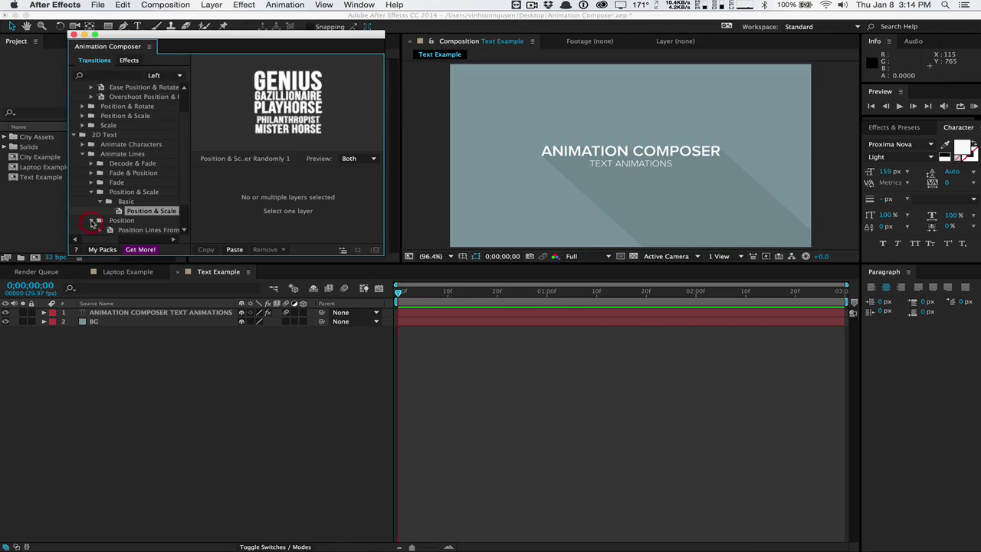
{"action": "scroll", "coordinate": [130, 214], "scroll_direction": "down", "scroll_amount": 1}
{"action": "left_click", "coordinate": [145, 209]}
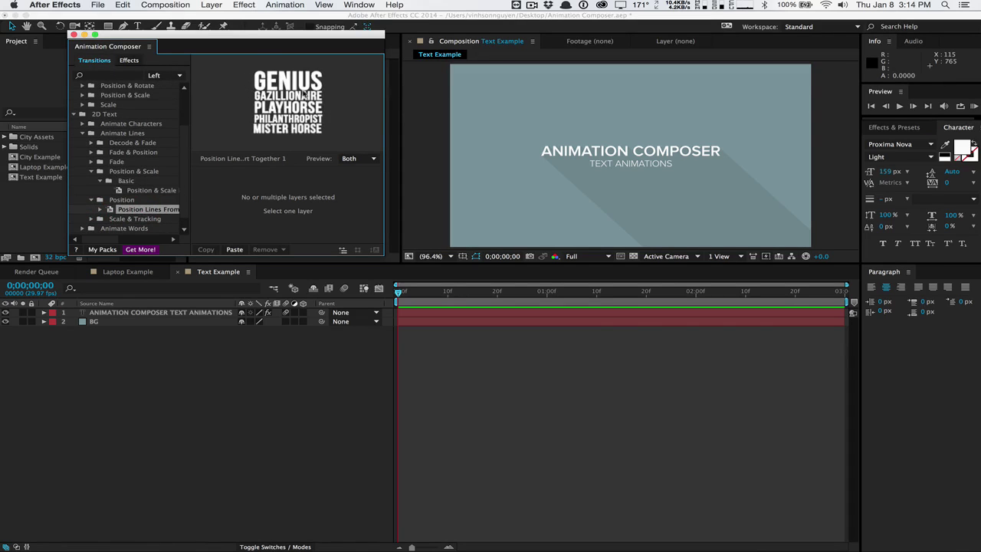
Step: Apply the Basic Position & Scale preset as the text layer's In transition and the Position Lines From preset as its Out transition
{"action": "left_click", "coordinate": [150, 191]}
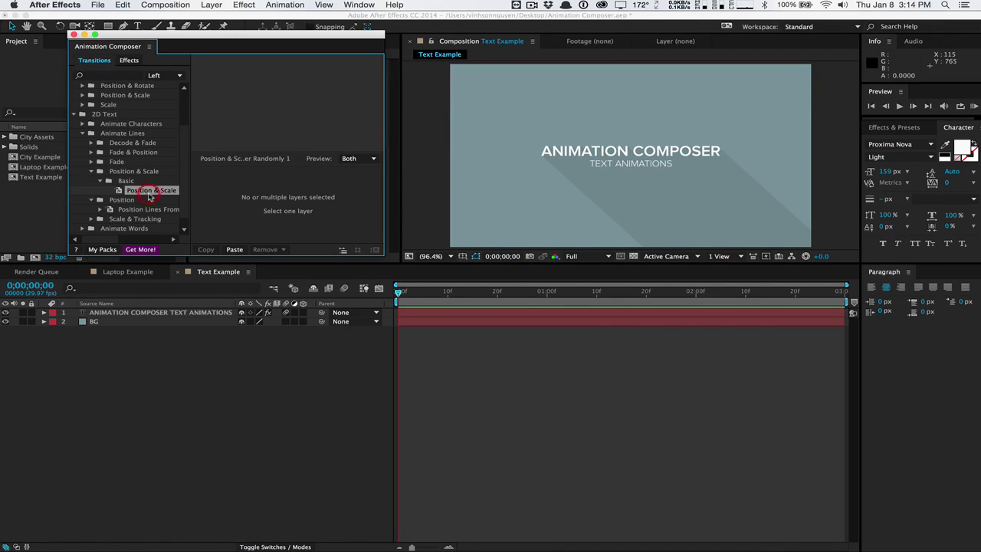
{"action": "left_click_drag", "start_coordinate": [157, 193], "coordinate": [162, 314]}
{"action": "left_click", "coordinate": [163, 314]}
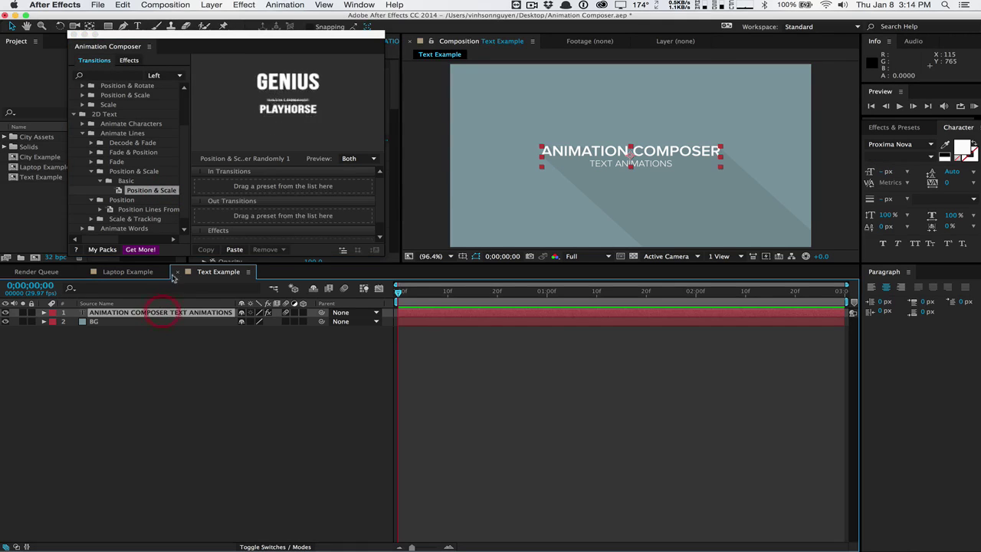
{"action": "left_click_drag", "start_coordinate": [161, 194], "coordinate": [242, 190]}
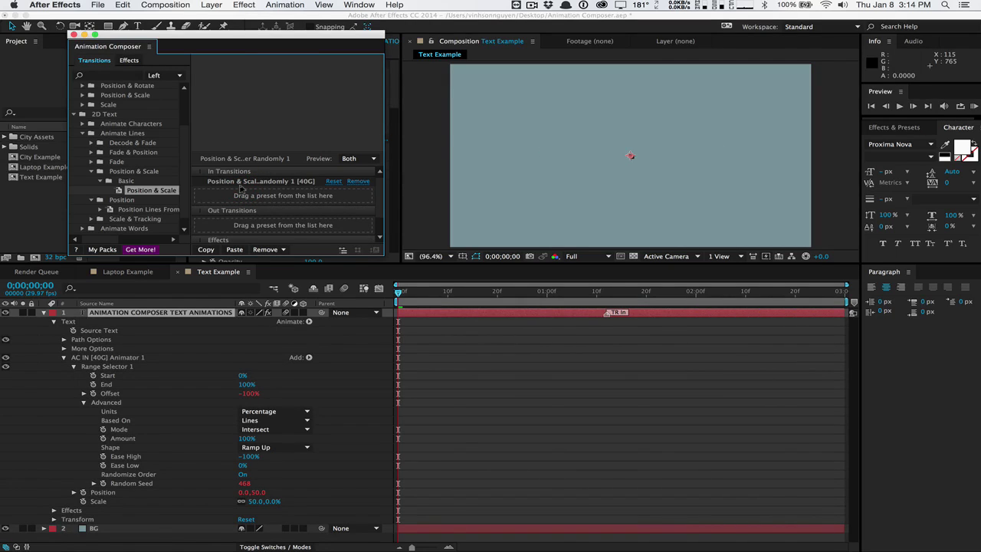
{"action": "left_click", "coordinate": [136, 210]}
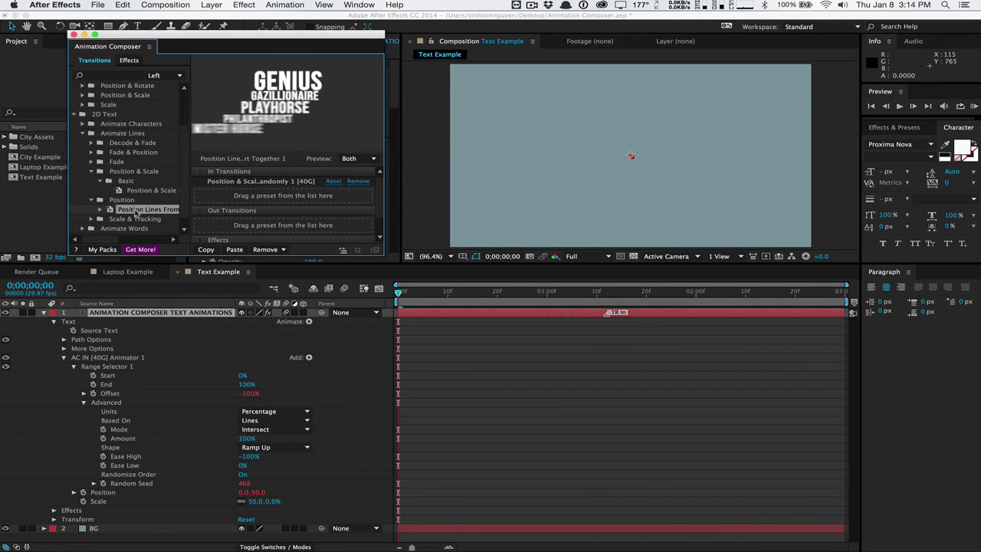
{"action": "left_click_drag", "start_coordinate": [136, 210], "coordinate": [238, 224]}
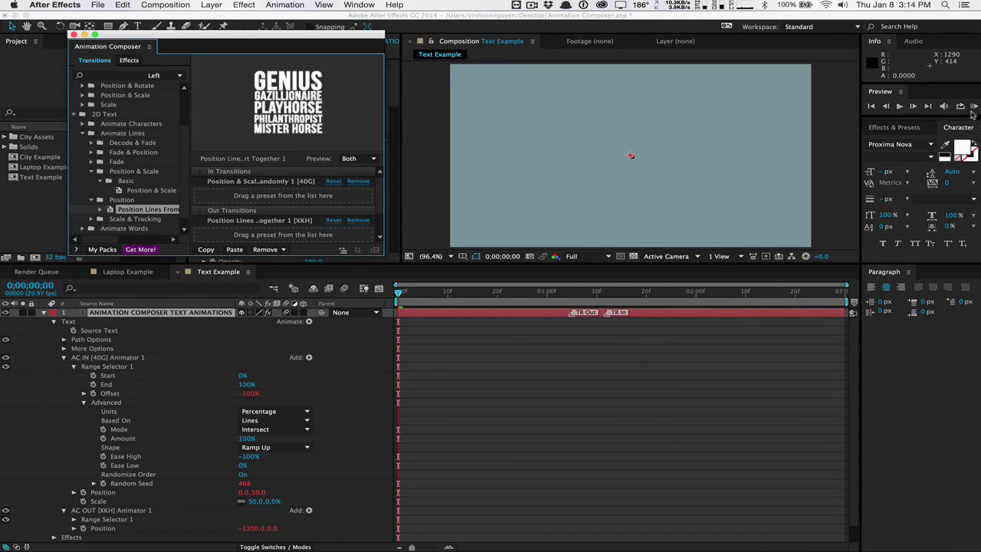
Step: RAM-preview the Text Example composition and place the playhead at the TR Out marker, at 0;00;01;06
{"action": "left_click", "coordinate": [973, 108]}
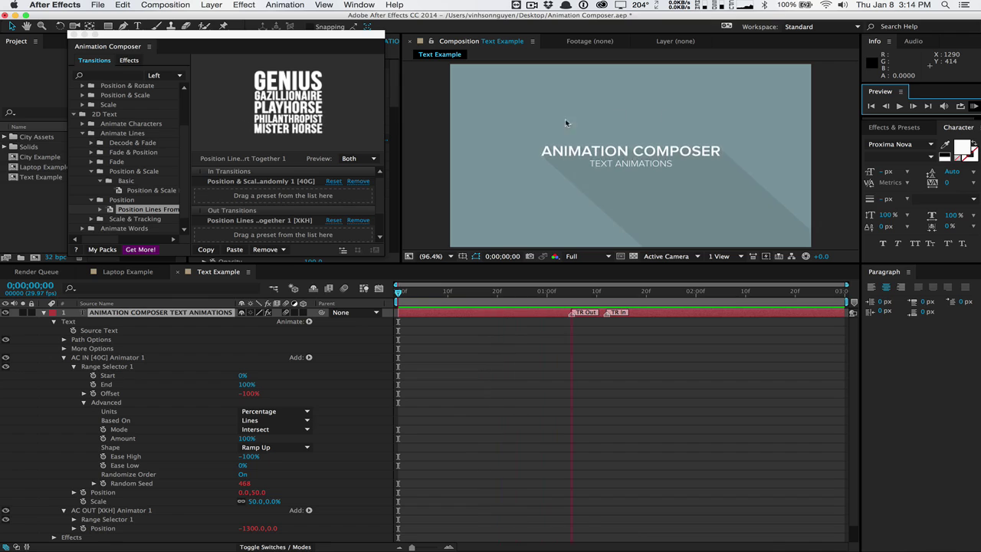
{"action": "left_click", "coordinate": [573, 151]}
{"action": "left_click_drag", "start_coordinate": [562, 301], "coordinate": [574, 297]}
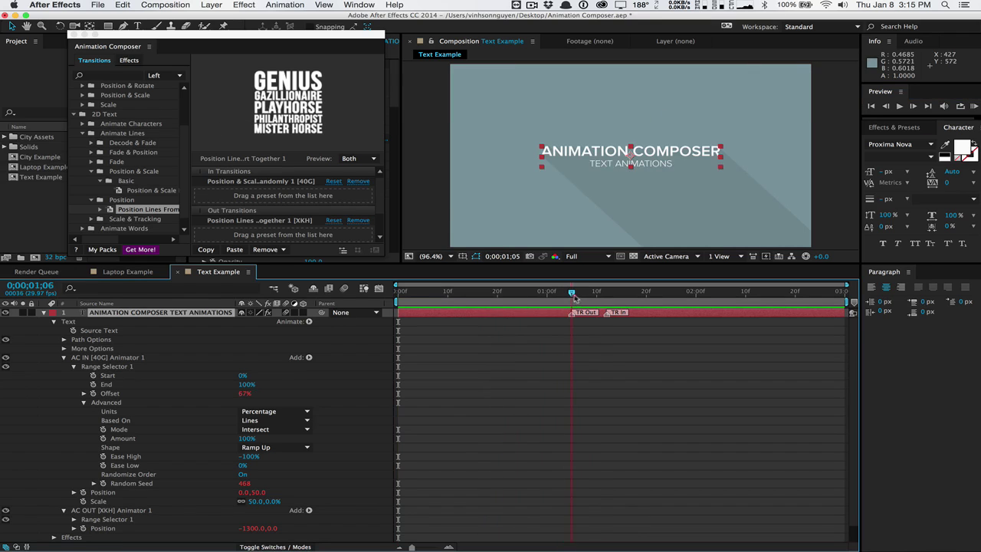